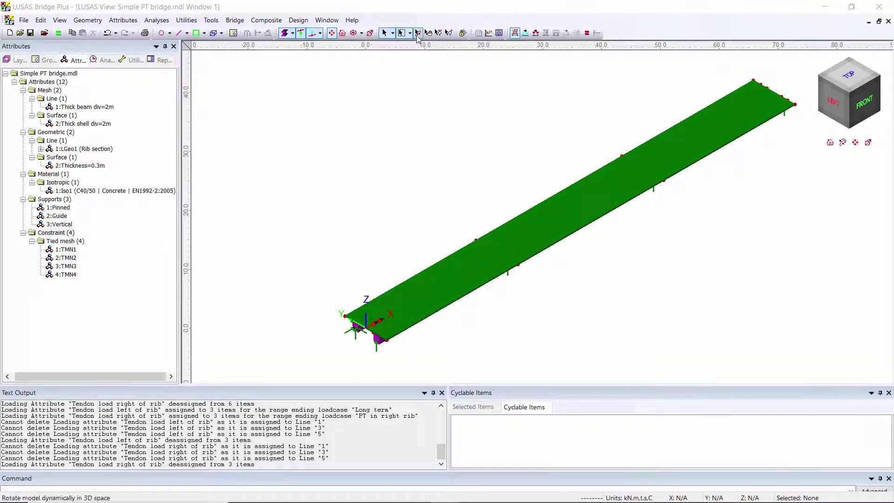
Orbit the bridge model to reveal the purple ribs under the deck, then return to Select mode
click(418, 33)
mouse_move(476, 278)
mouse_down()
mouse_move(456, 301)
mouse_move(454, 197)
mouse_move(459, 311)
mouse_move(423, 66)
mouse_up()
click(384, 33)
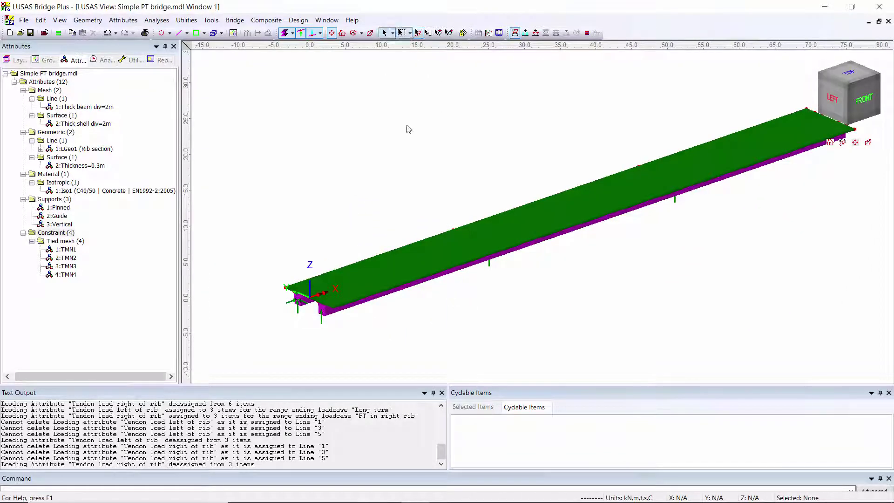
Change the model timescale to Days in File > Model Properties
click(23, 20)
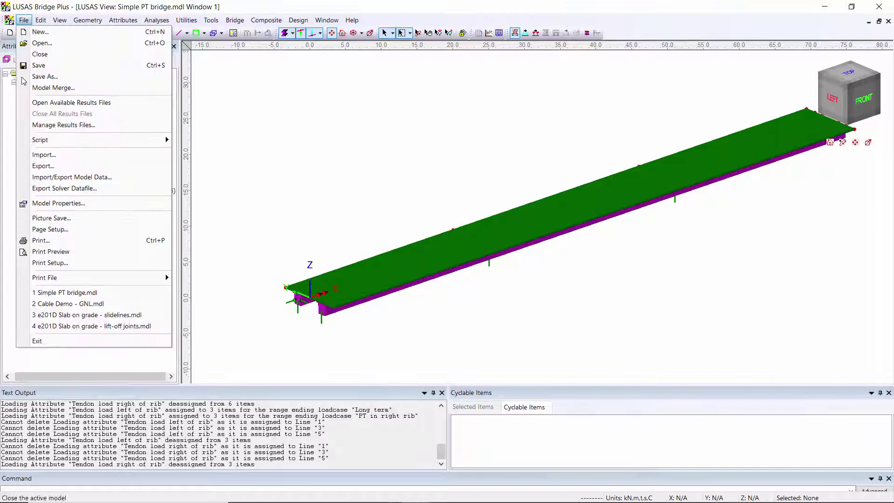
click(50, 207)
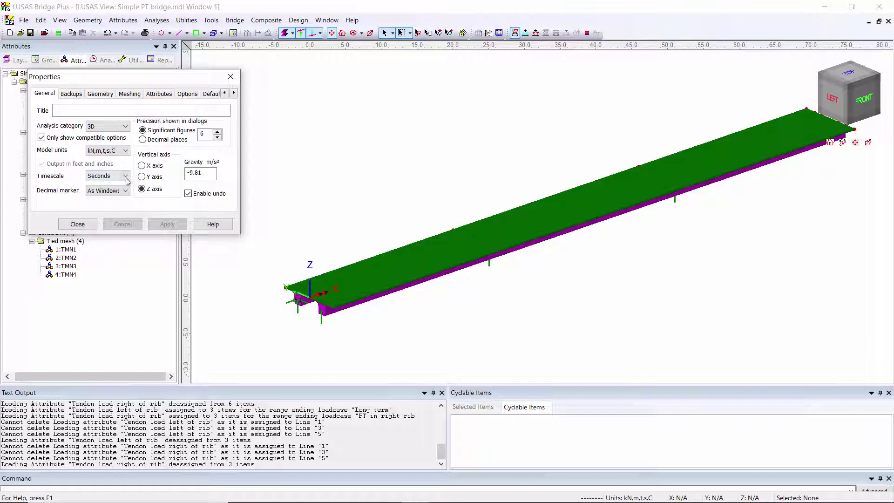
click(104, 176)
click(98, 212)
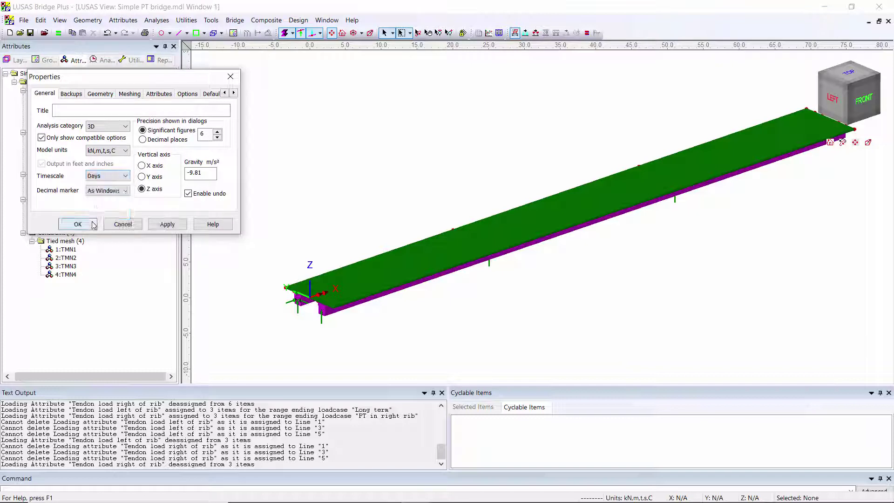
click(78, 224)
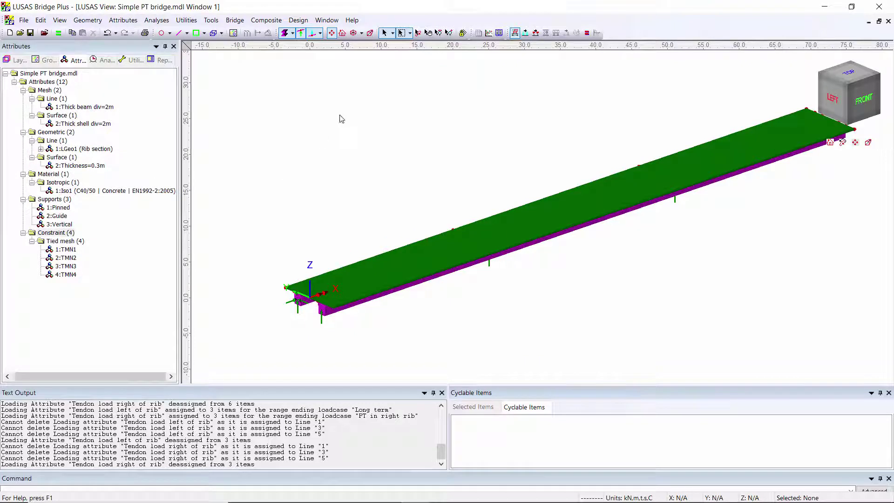
Create 'Tendon properties' with a 5050 mm² tendon area, then start a new tendon profile
click(186, 20)
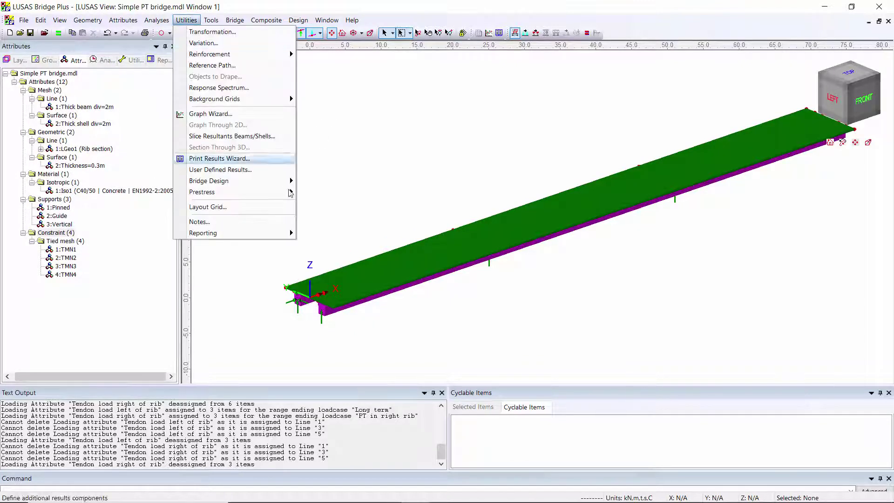
mouse_move(202, 192)
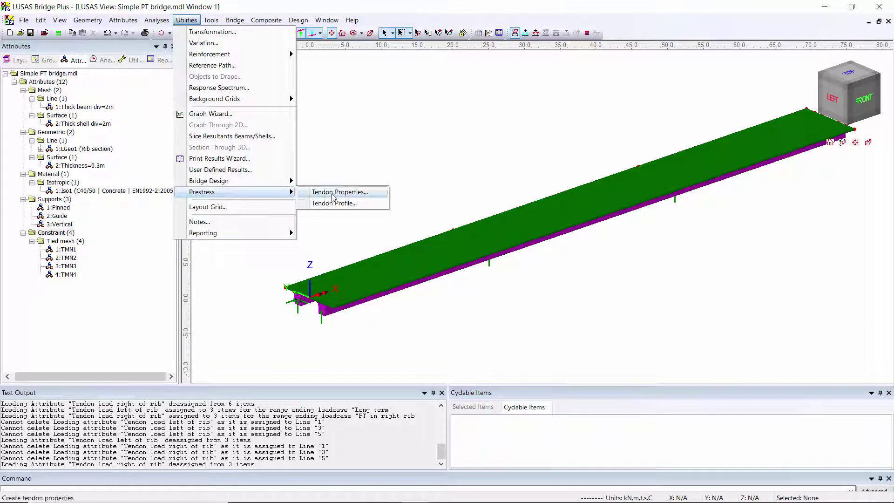
click(334, 198)
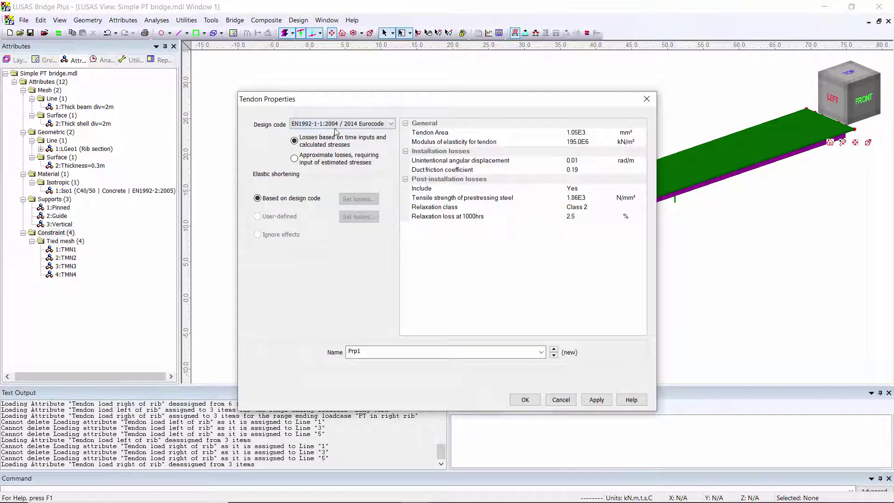
click(592, 133)
drag(591, 133, 568, 132)
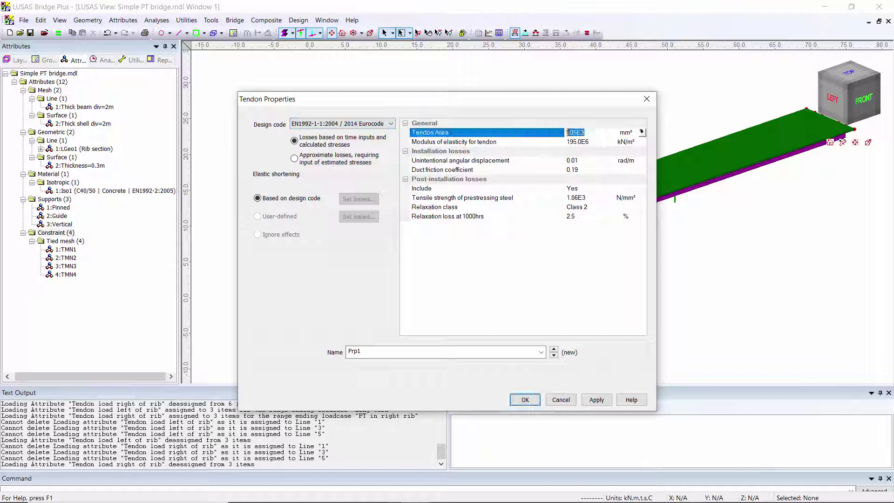
text(5050)
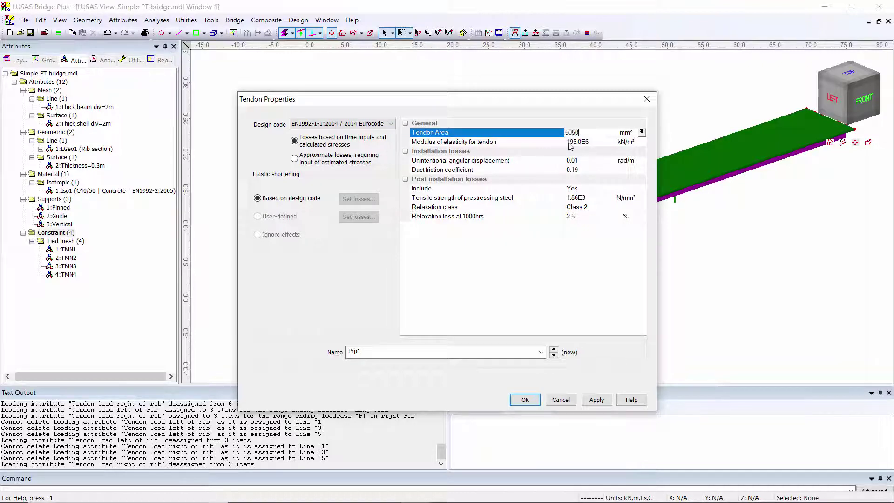
key(Return)
double_click(389, 351)
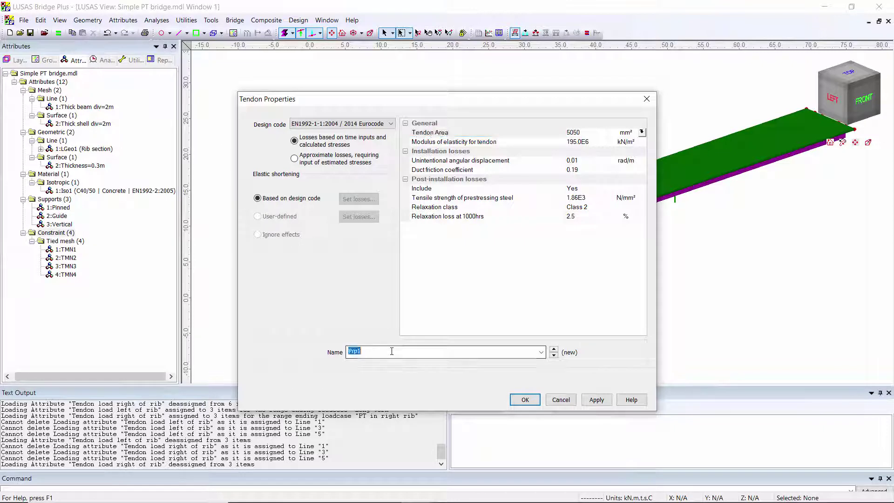
text(Ten)
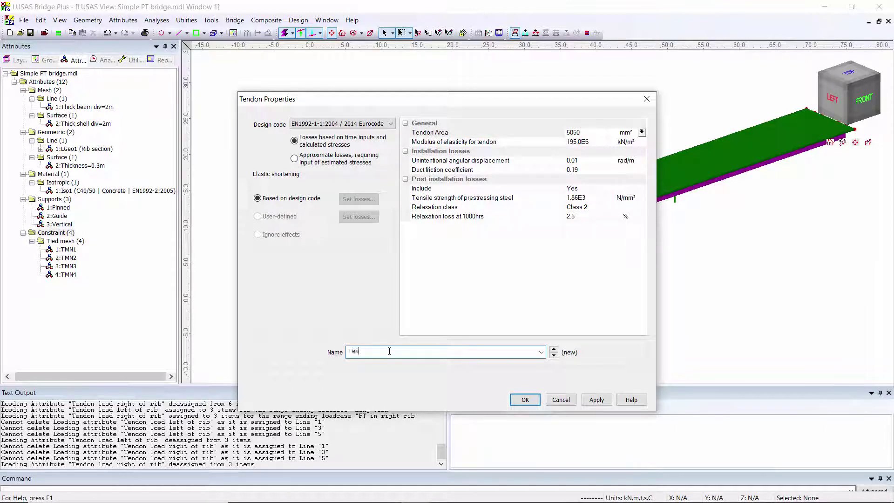
text(don properties)
click(523, 401)
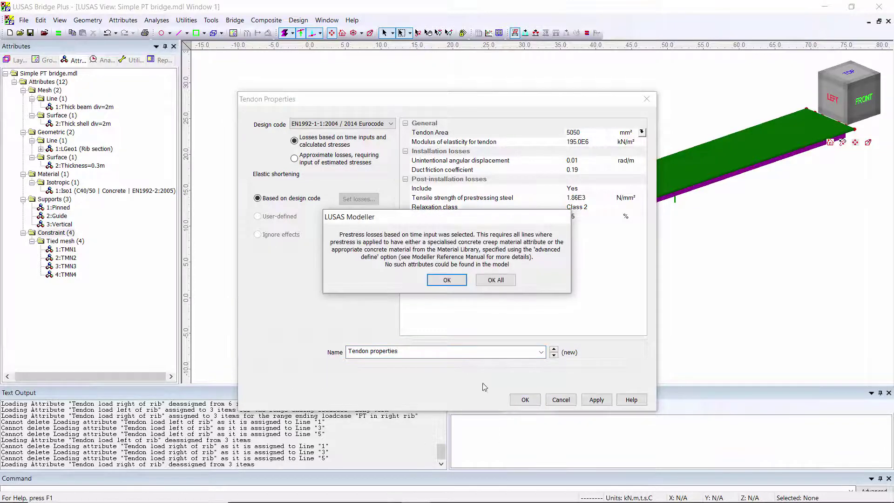
click(450, 281)
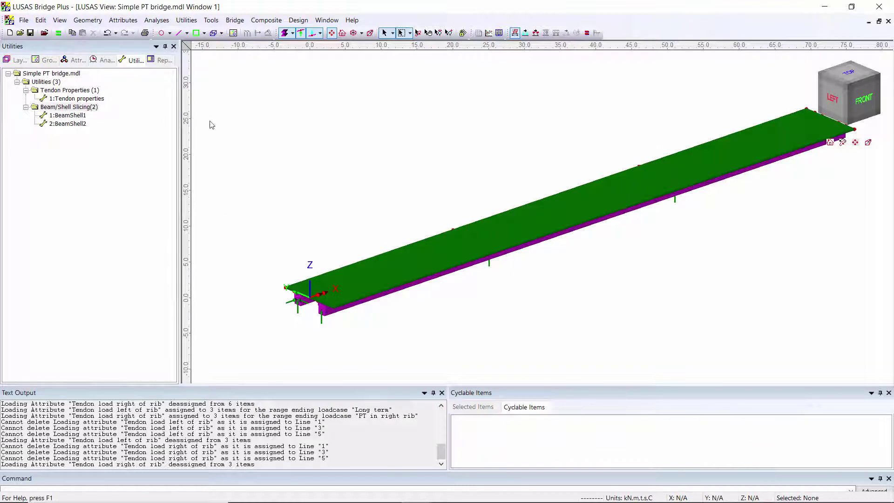
click(186, 20)
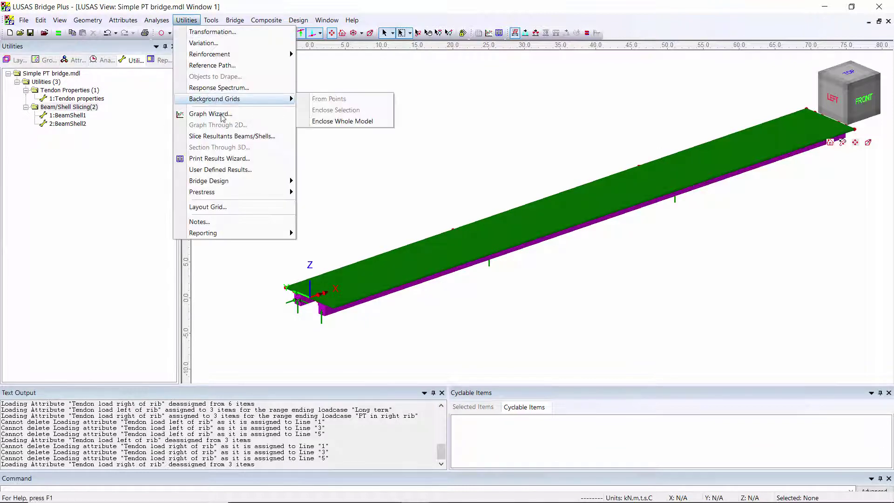
mouse_move(202, 191)
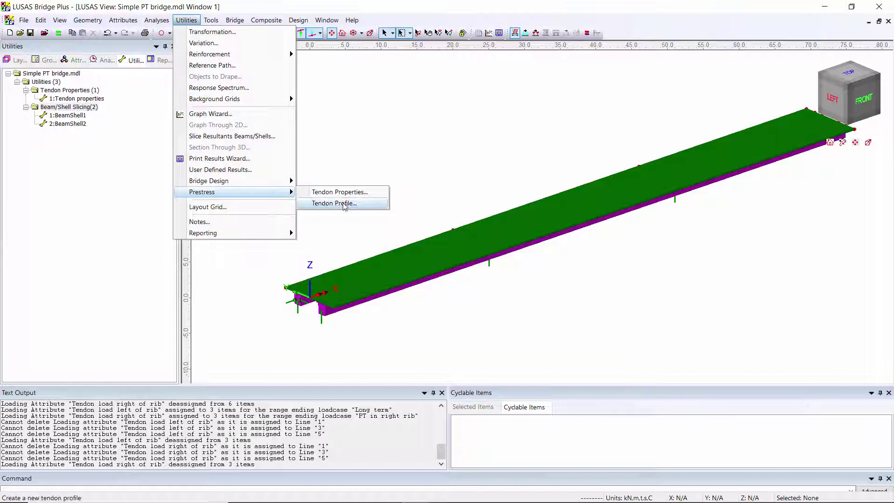
click(344, 203)
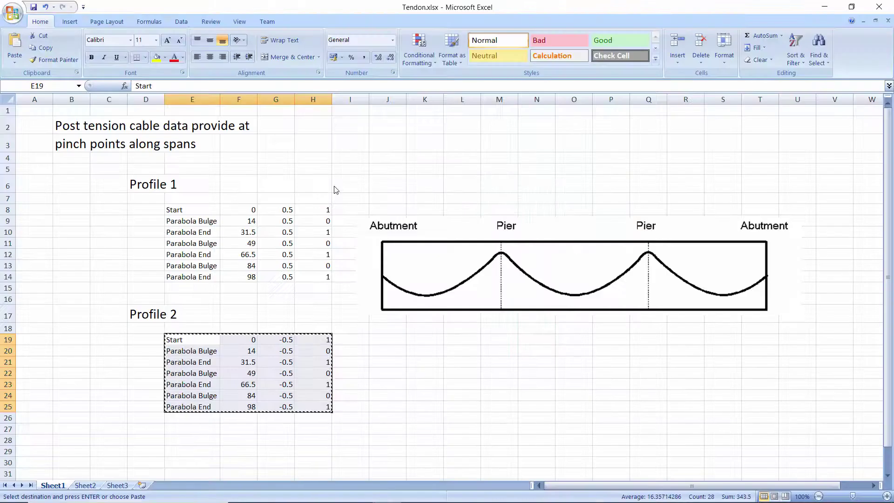
Copy the Profile 1 tendon point rows E8:H14 in Excel and return to LUSAS
mouse_move(183, 211)
mouse_down()
mouse_move(305, 252)
mouse_move(305, 277)
mouse_up()
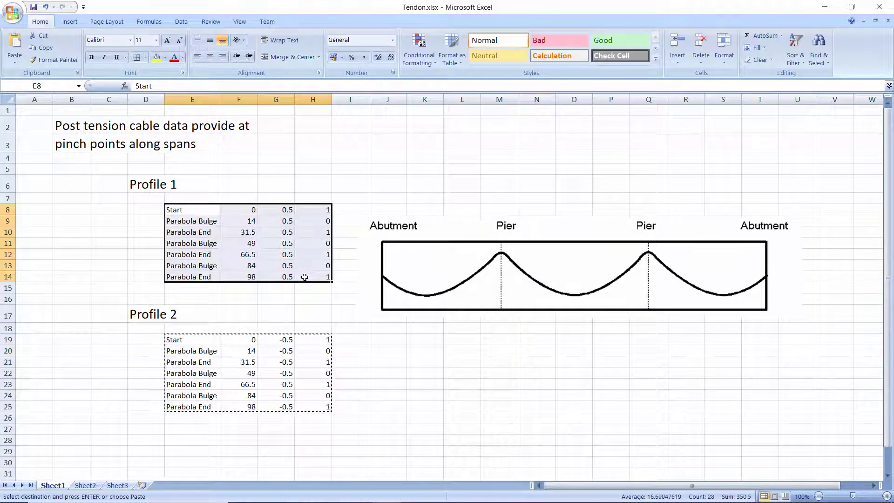
key(ctrl+c)
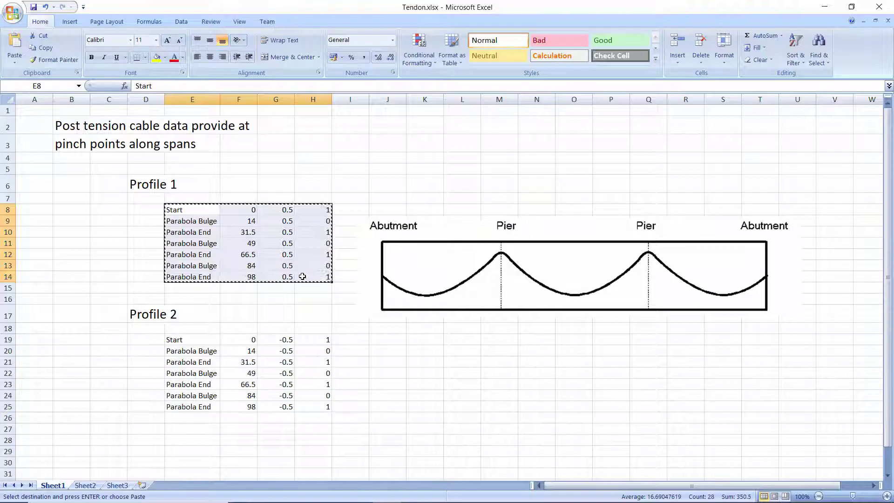
key(alt+Tab)
Save the pasted points as smoothed profile 'Tendon left of rib', then copy Profile 2 rows
click(303, 145)
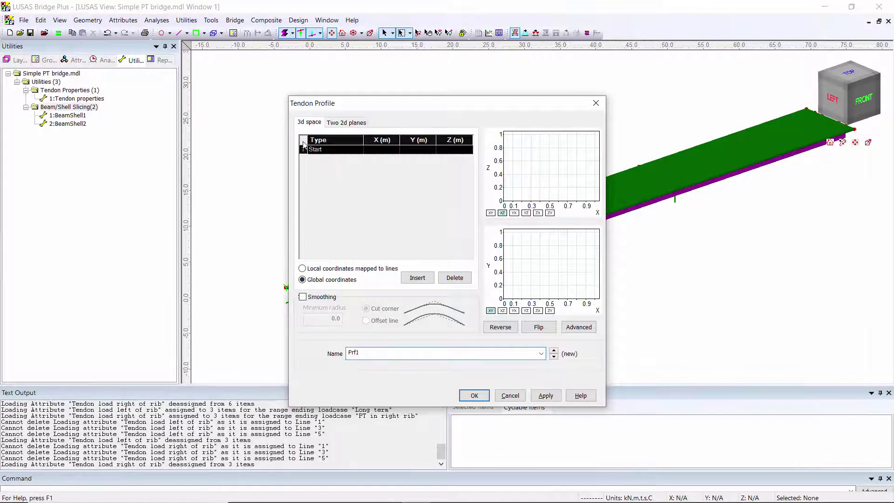
key(ctrl+v)
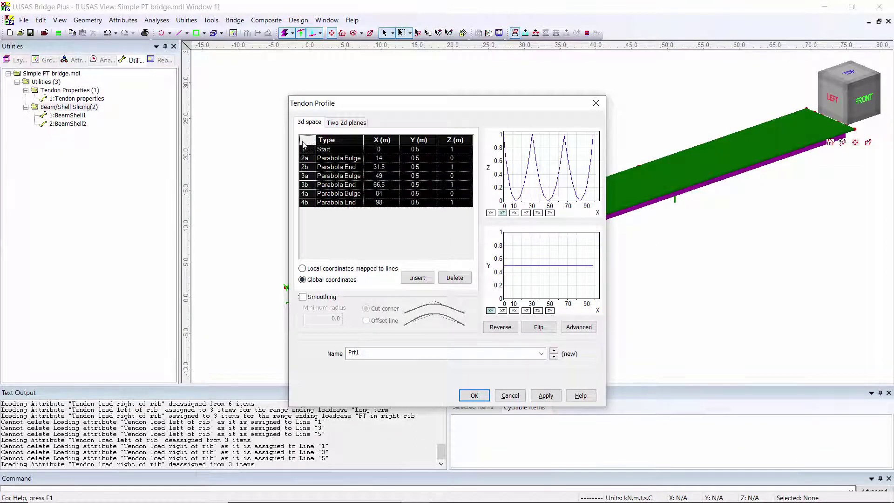
click(302, 269)
click(302, 297)
drag(311, 318, 344, 319)
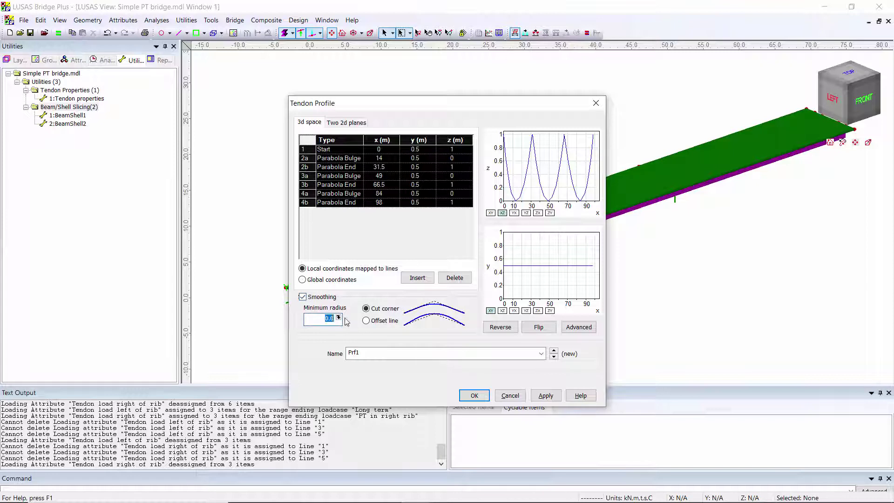
text(20)
double_click(383, 352)
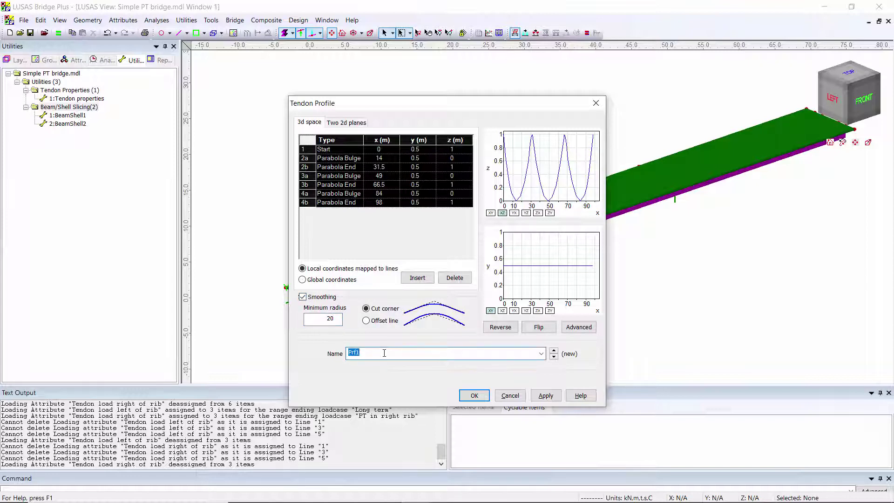
text(Te)
text(ndon left of rib)
click(542, 400)
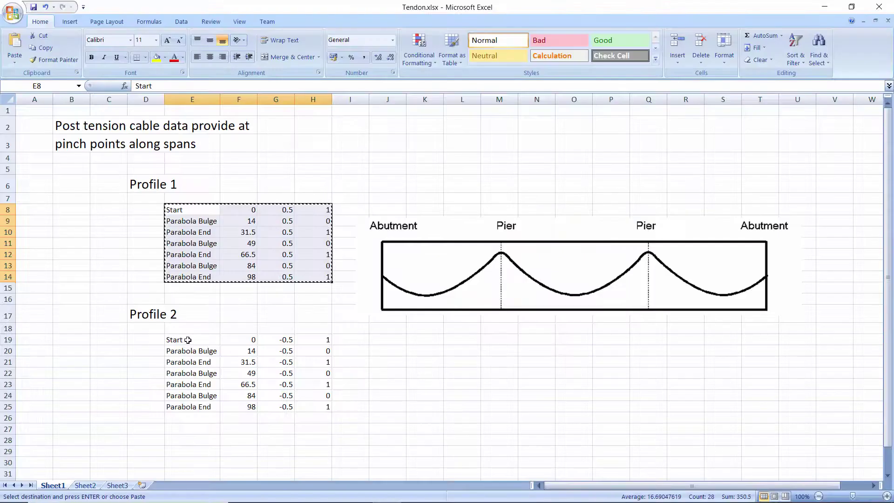
drag(187, 340, 311, 402)
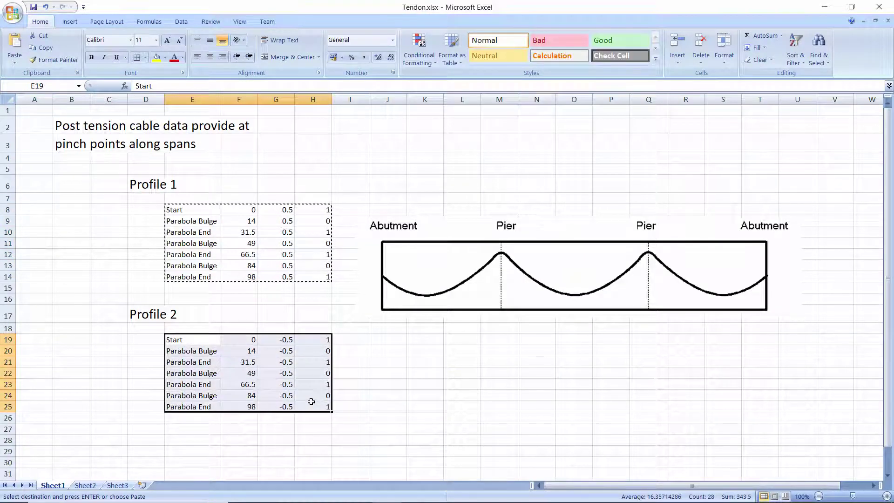
key(ctrl+c)
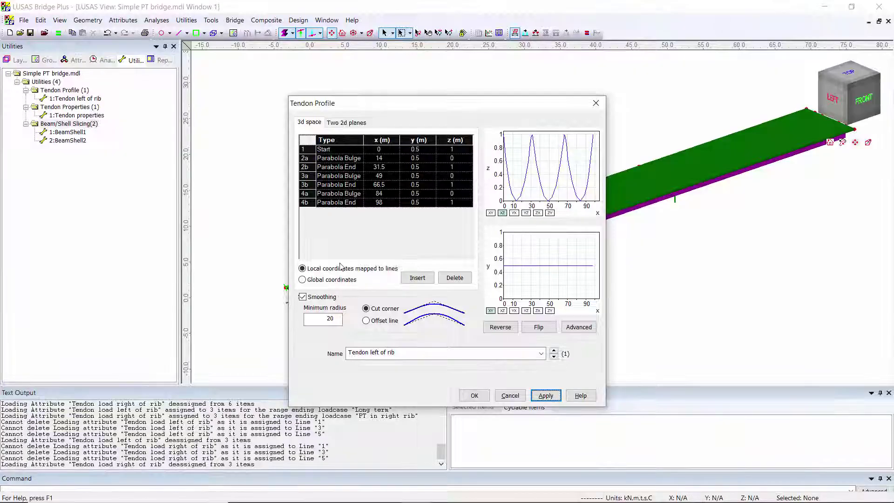
Paste the Profile 2 points and save them as the 'Tendon right of rib' profile
click(308, 141)
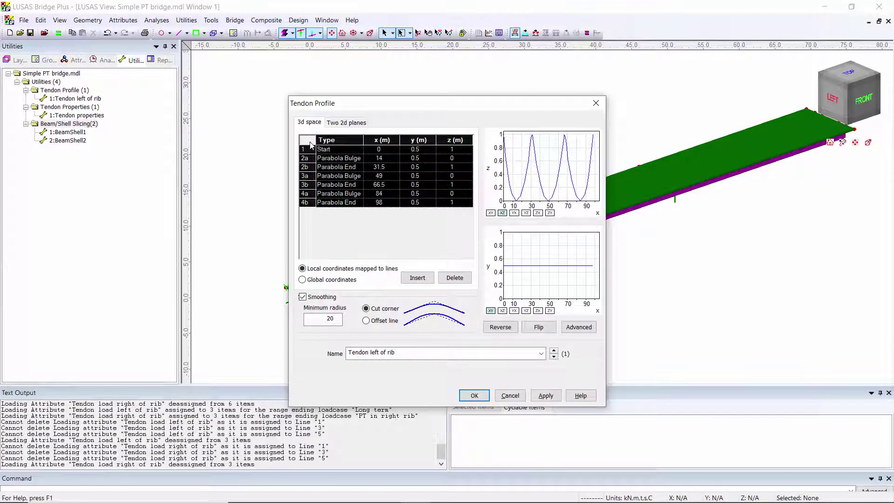
key(ctrl+v)
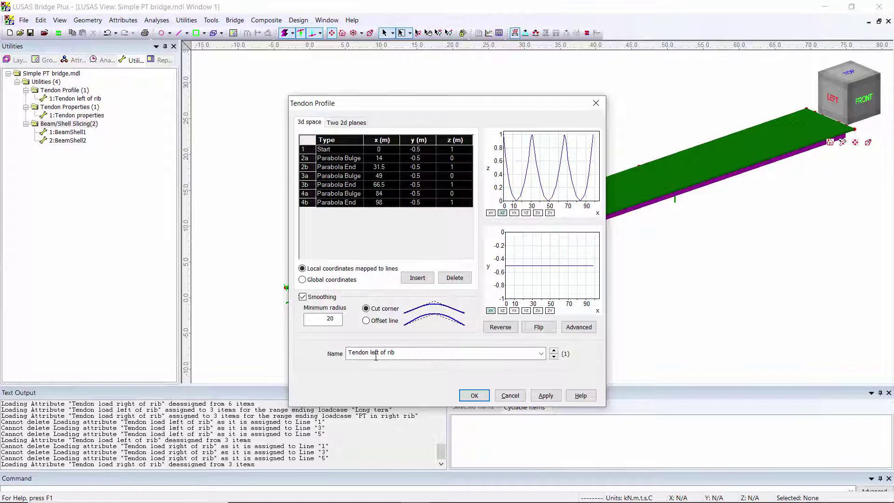
click(376, 355)
click(378, 354)
key(BackSpace)
key(BackSpace)
key(BackSpace)
text(rig)
text(ht)
click(470, 395)
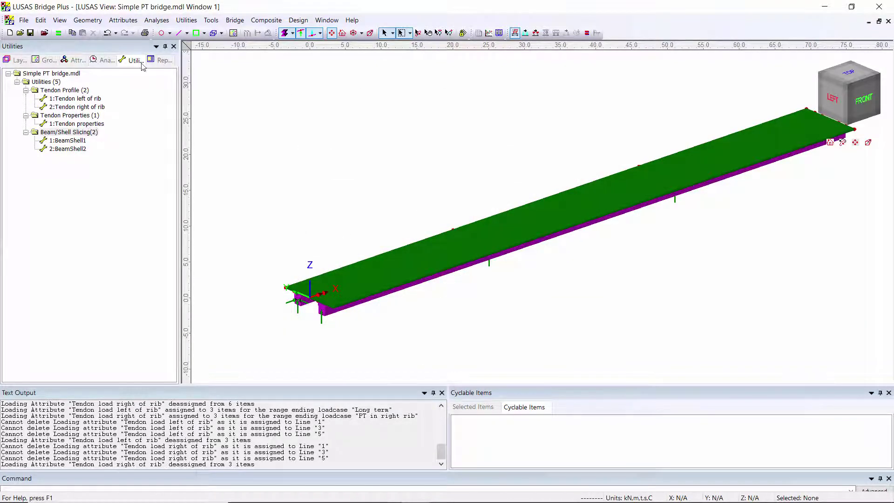
Start a new tendon structural loading using the Tendon left of rib profile
click(125, 22)
click(136, 77)
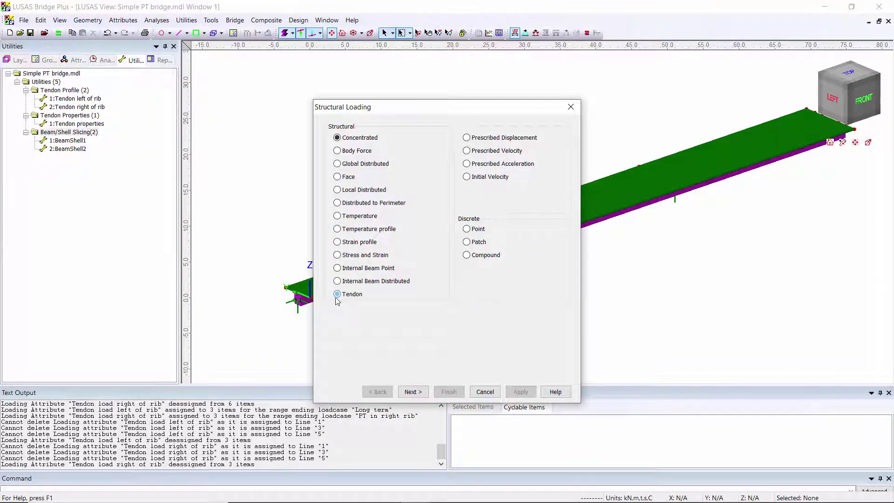
click(336, 294)
click(412, 391)
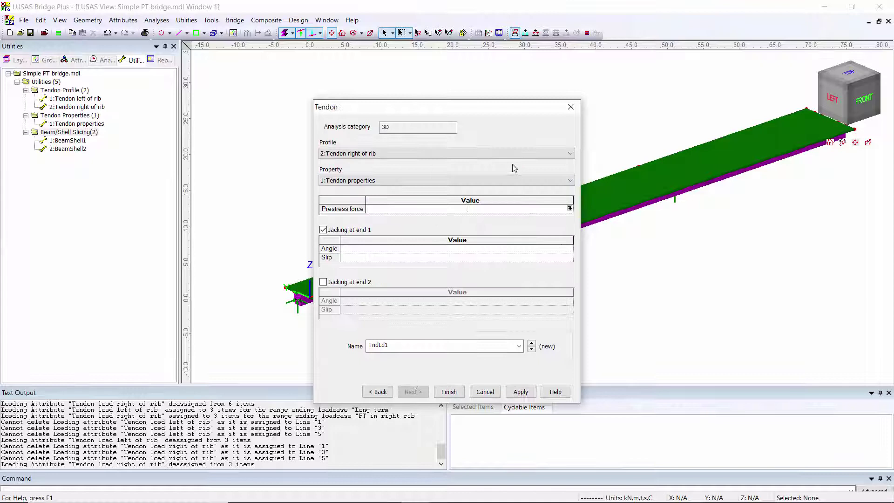
click(515, 154)
click(454, 161)
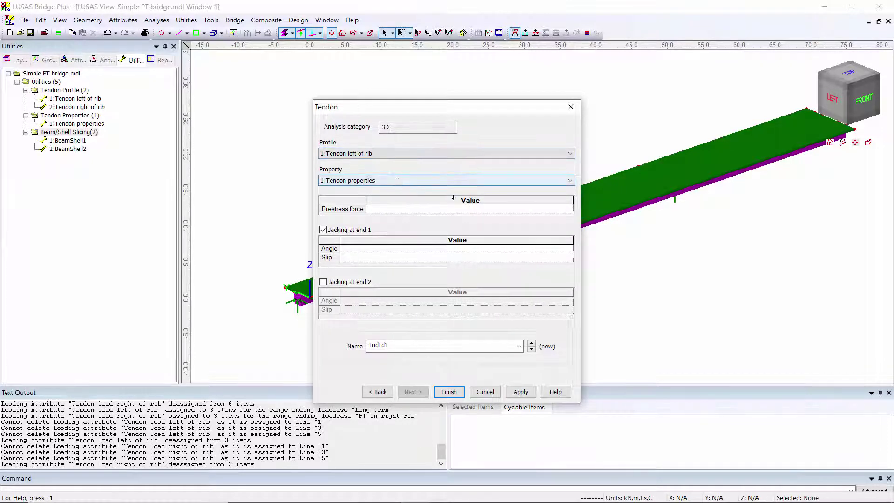
Set 5000 prestress, angle 0 and slip 0.003 at both ends, naming it 'Tendon load left of rib'
click(475, 209)
text(5000)
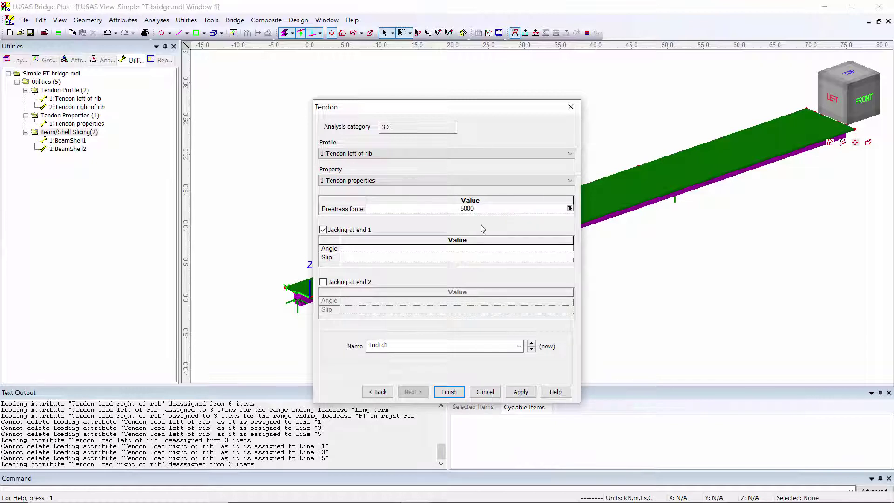
click(457, 248)
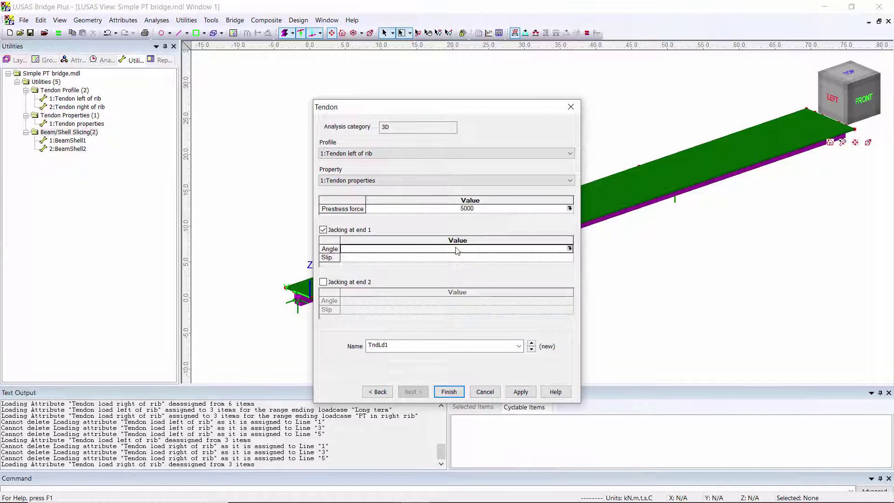
text(0)
click(460, 256)
text(0.003)
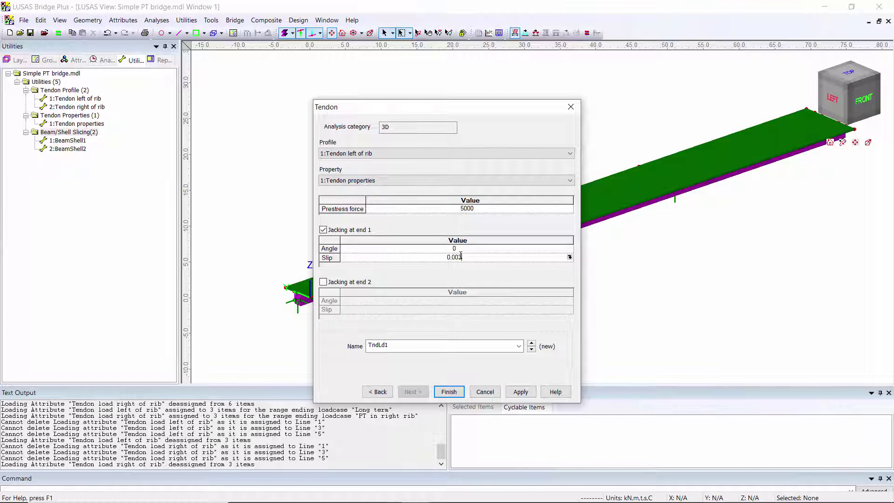
click(330, 284)
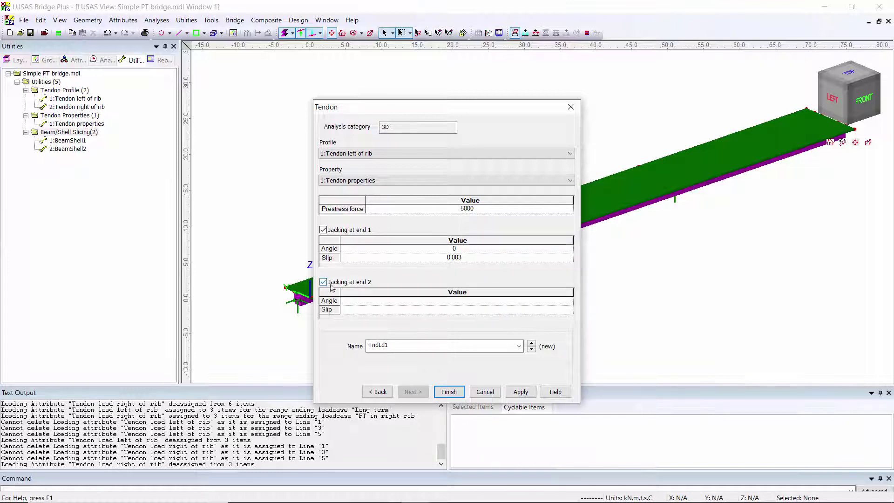
click(457, 302)
text(0)
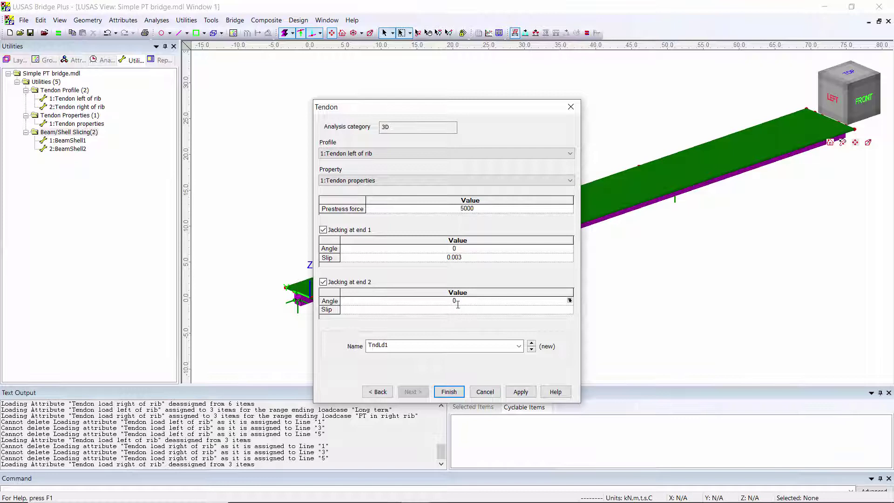
click(466, 311)
text(.003)
double_click(427, 345)
text(Te)
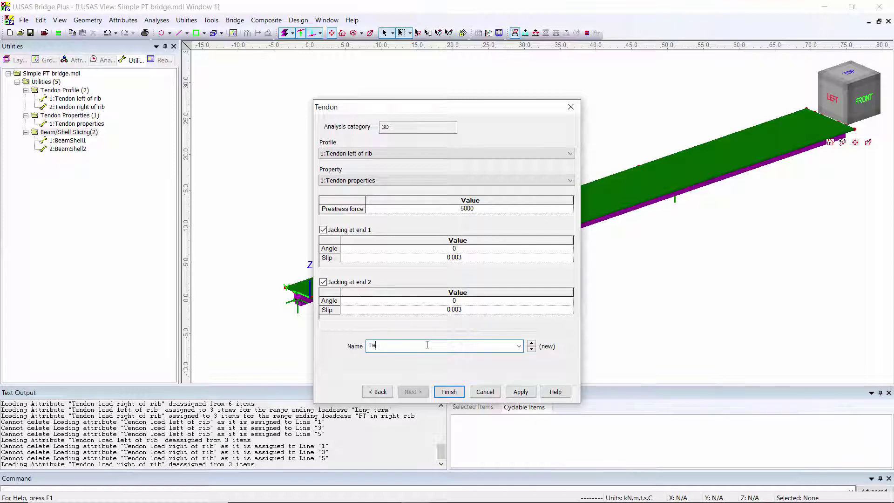
text(n load left of ri)
text(b)
click(520, 391)
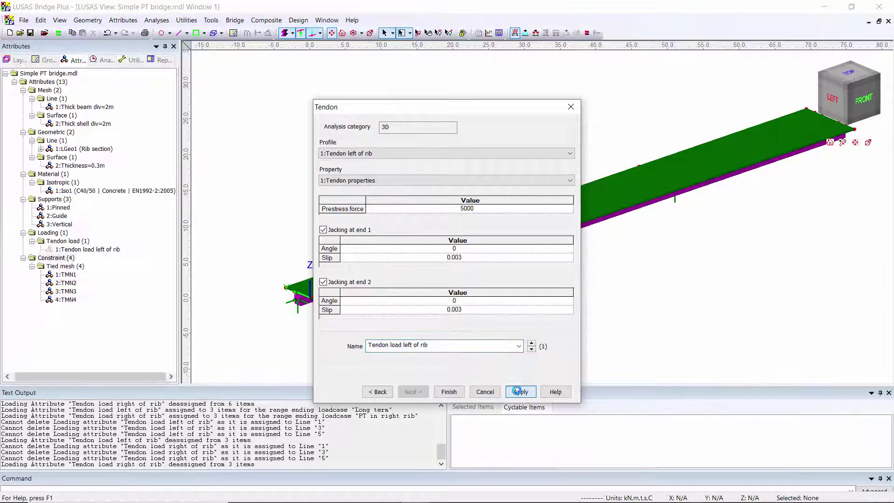
Switch the profile to 'Tendon right of rib' and save the load as 'Tendon load right of rib'
click(475, 153)
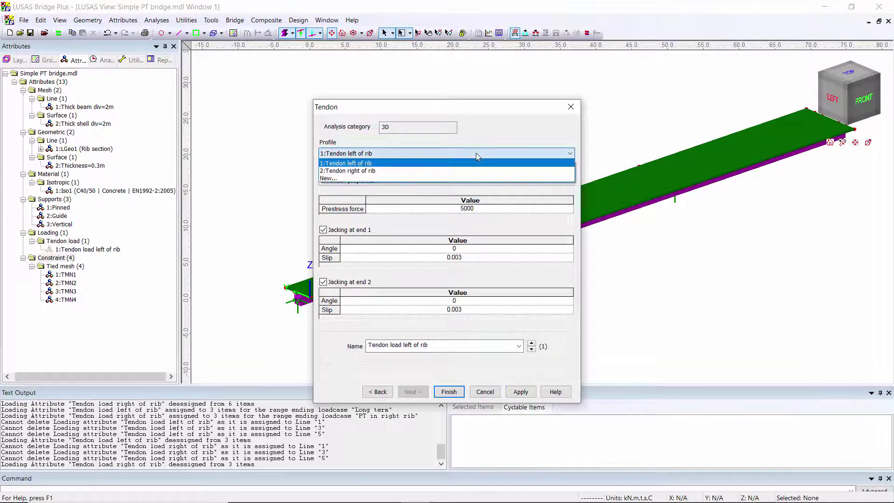
click(458, 171)
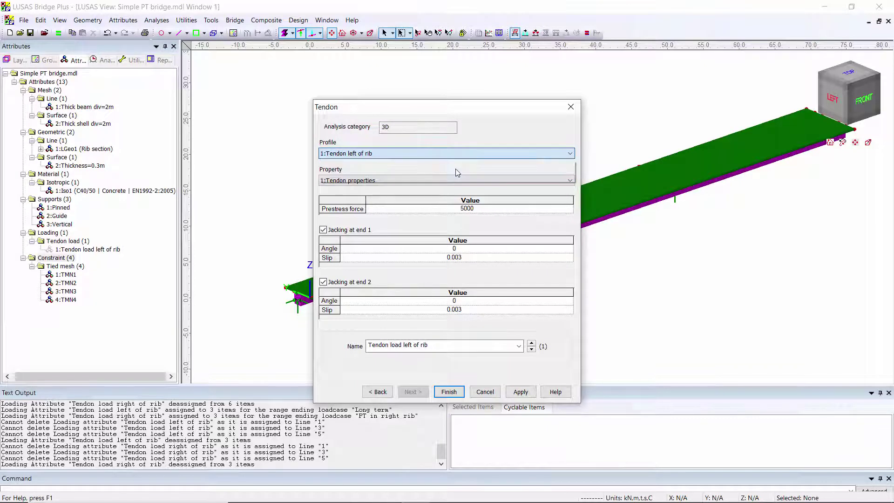
click(404, 345)
click(404, 346)
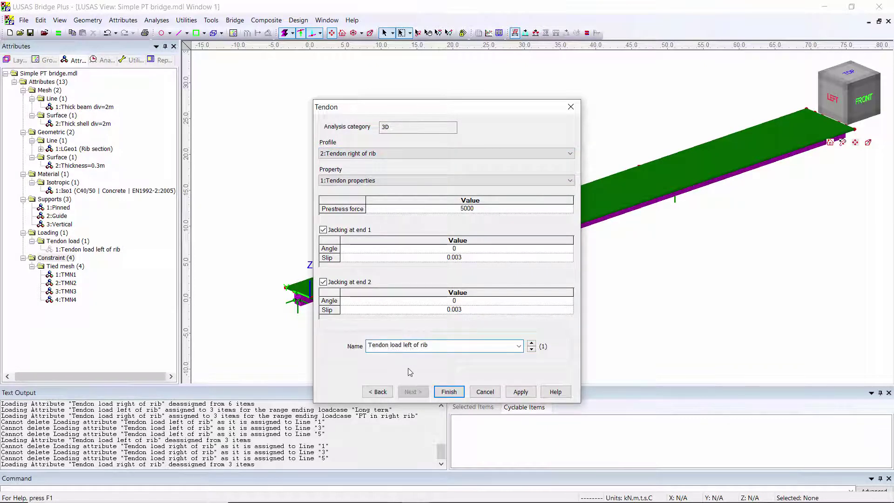
key(BackSpace)
key(BackSpace)
key(BackSpace)
key(BackSpace)
text(rig)
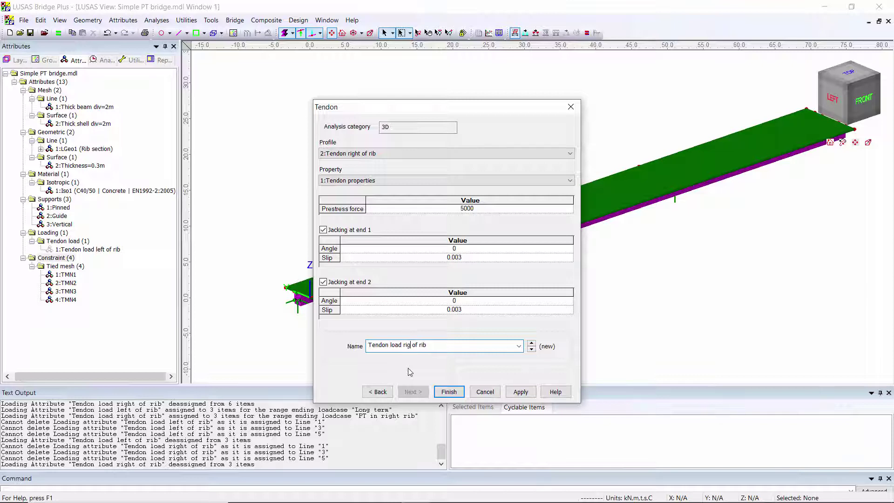
text(ht)
click(448, 392)
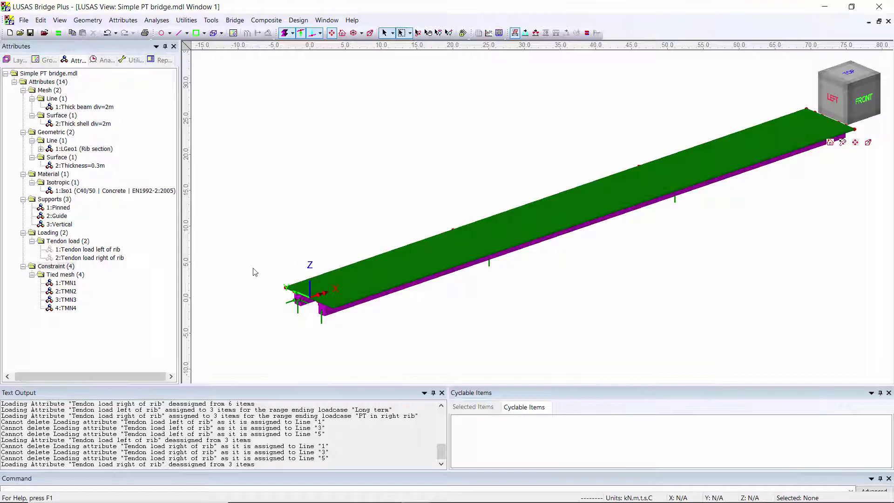
Show the analyses tree and add a structural analysis named 'Analysis 2 PT loading'
click(103, 61)
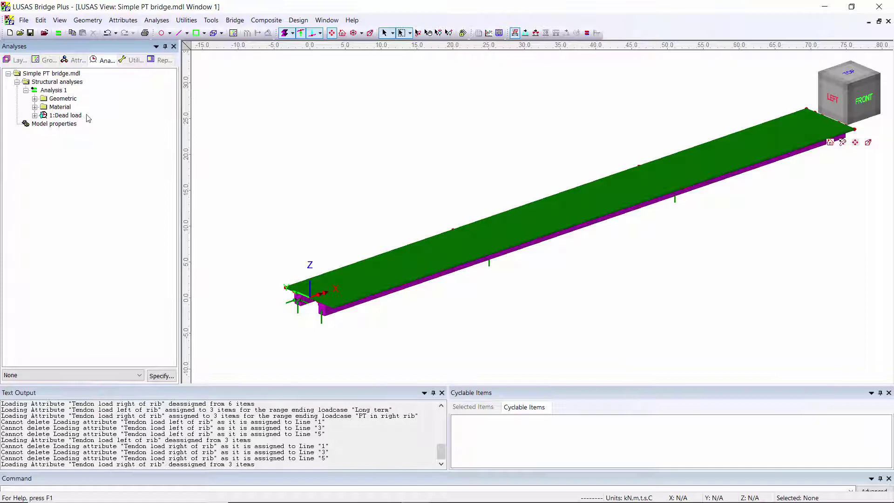
click(158, 20)
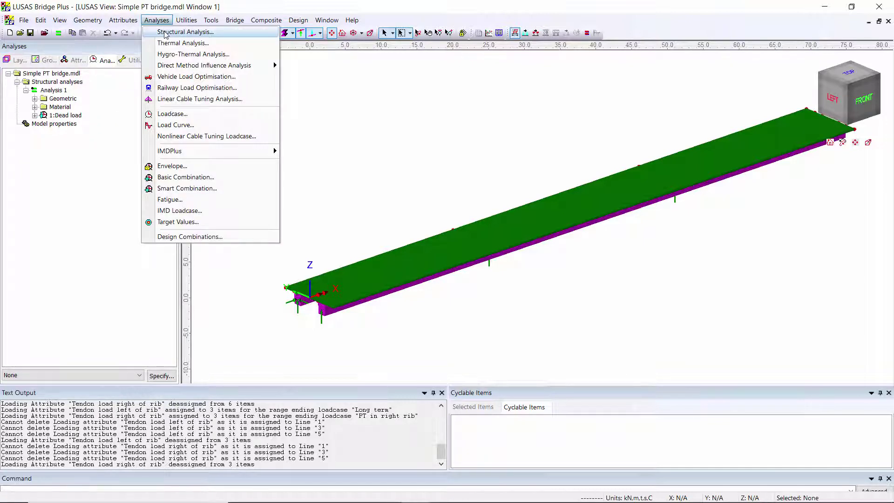
click(165, 35)
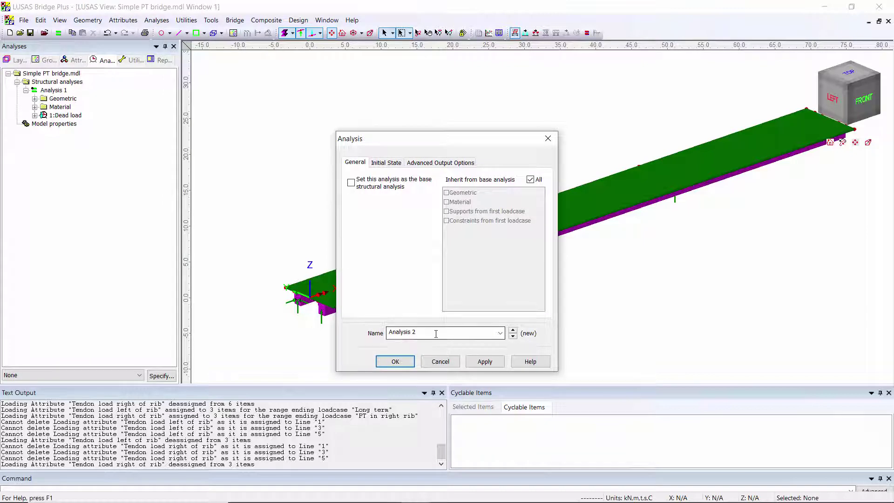
click(437, 333)
text(PT loa)
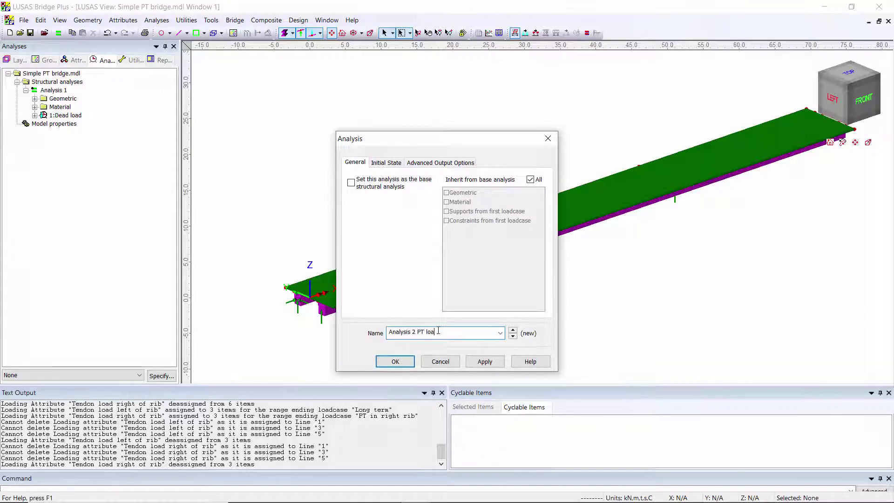
text(ding)
click(395, 361)
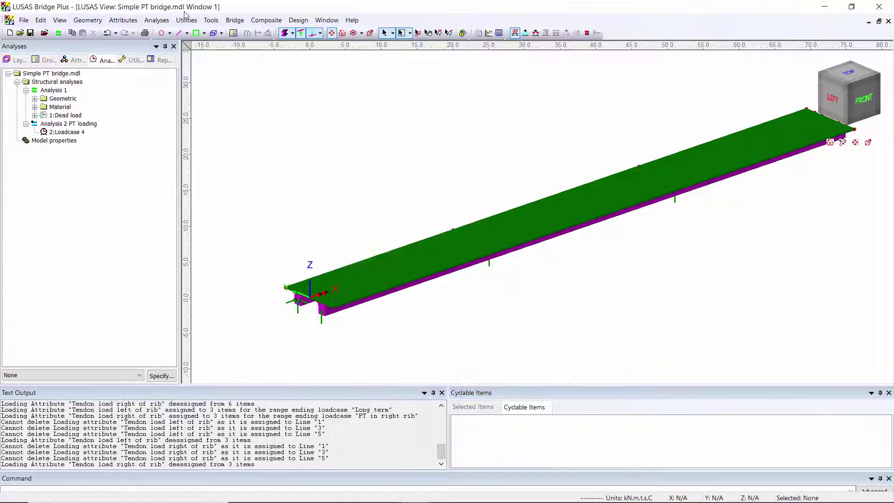
Rename Loadcase 4 to 'Cast concrete'
right_click(77, 132)
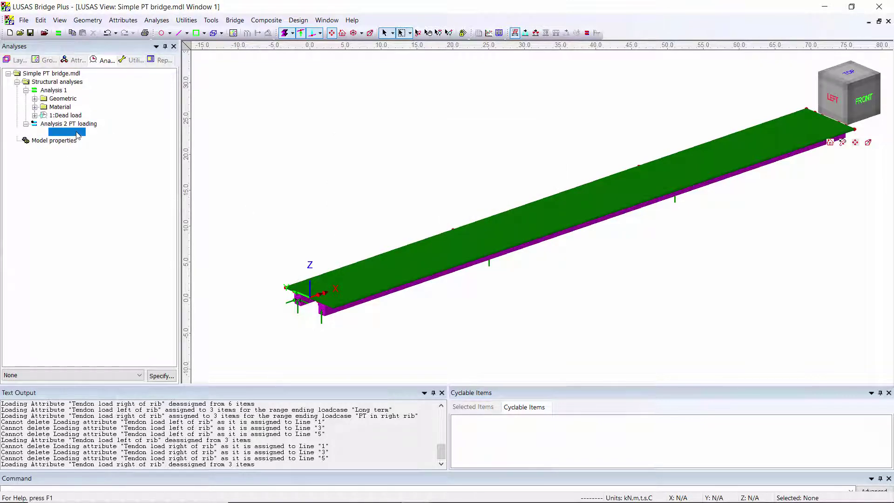
click(106, 201)
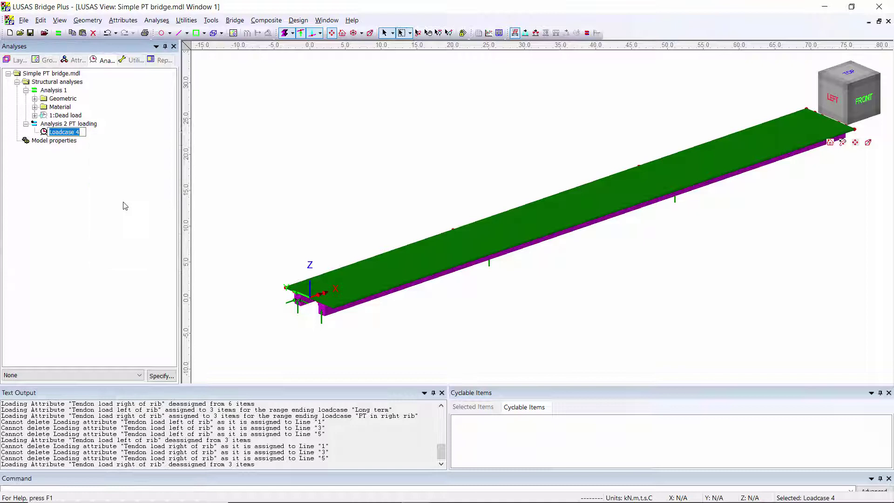
text(Cast concrete)
click(194, 161)
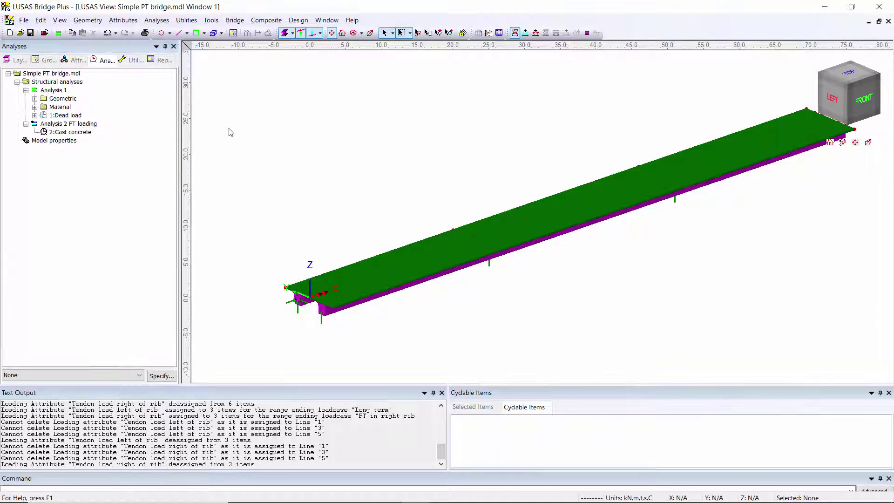
Add the loadcases 'PT right rib', 'PT left rib' and 'Long term' to Analysis 2 PT loading
right_click(74, 125)
mouse_move(98, 230)
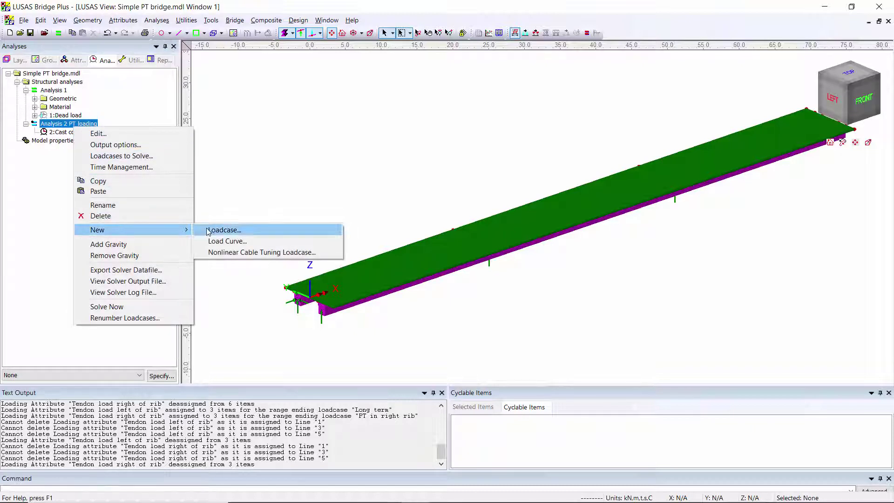
click(207, 230)
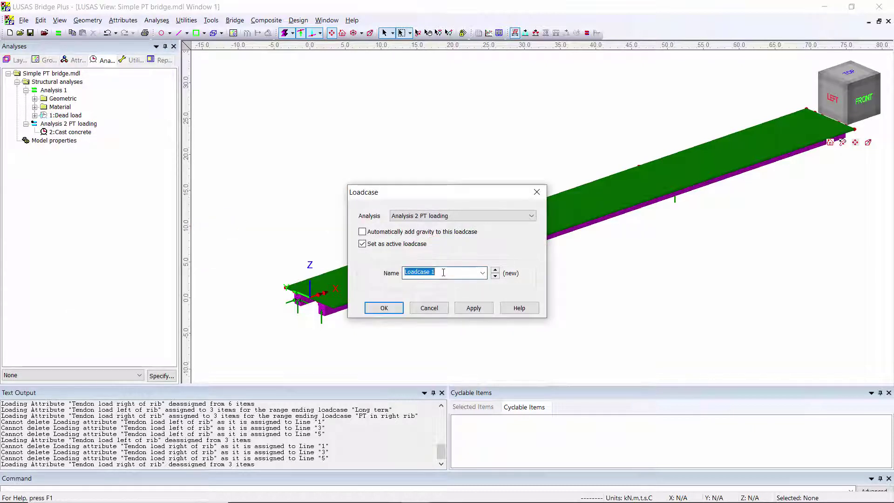
text(PT right rib)
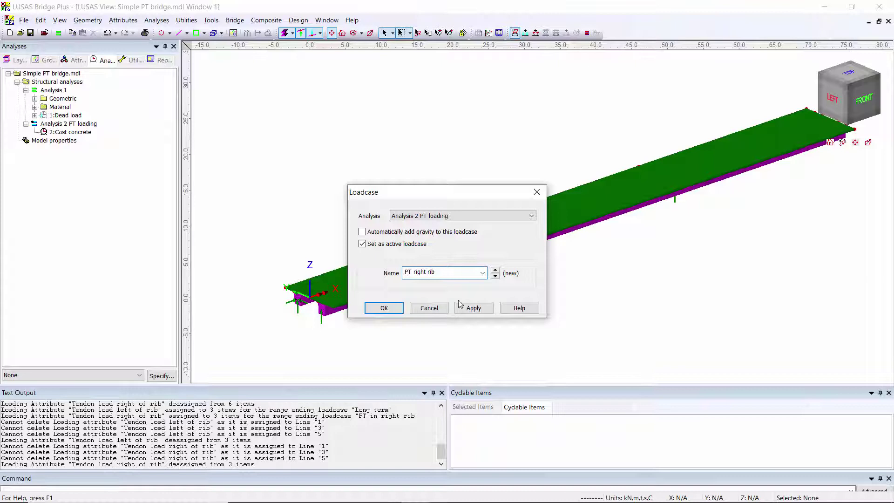
click(473, 308)
drag(405, 272, 428, 272)
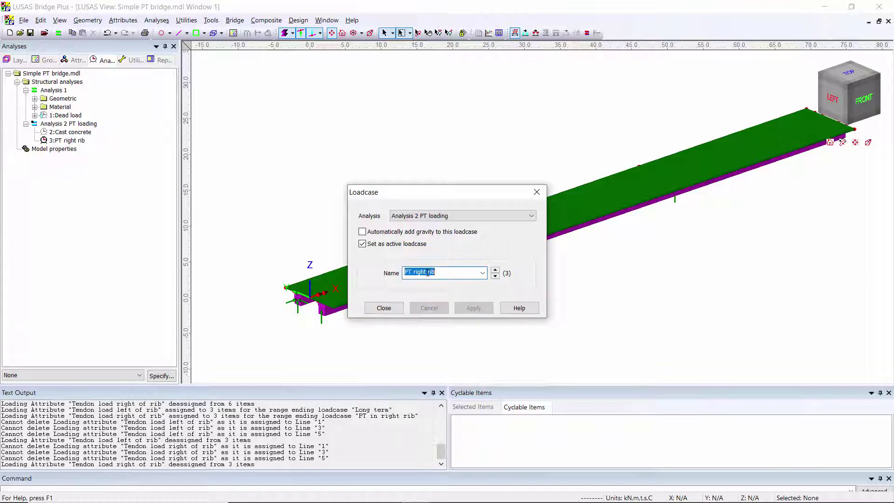
click(427, 272)
key(BackSpace)
key(BackSpace)
key(BackSpace)
key(BackSpace)
key(BackSpace)
key(BackSpace)
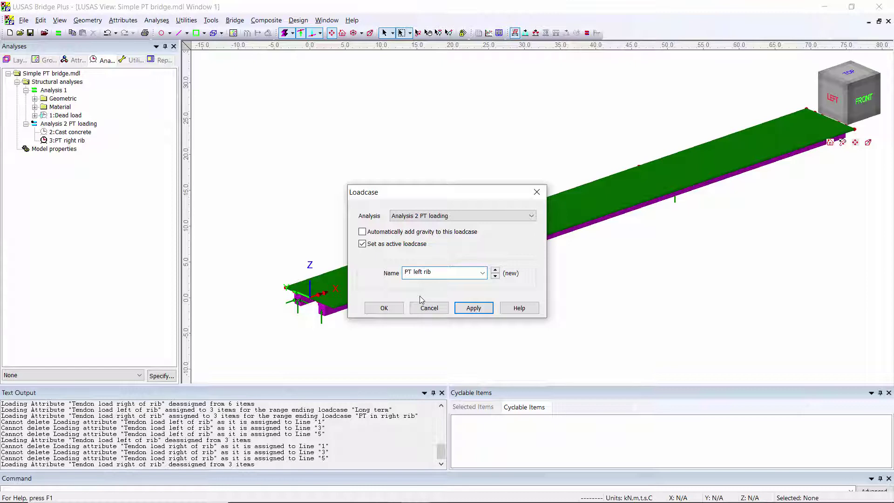
click(471, 310)
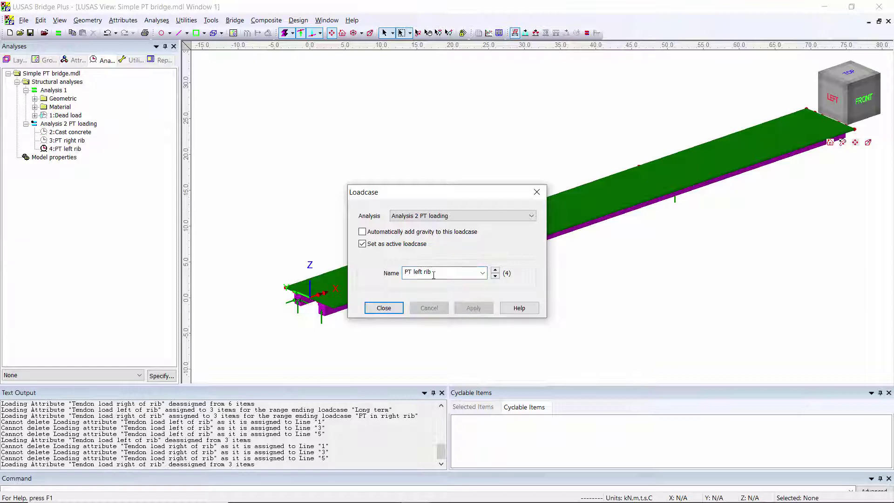
click(434, 275)
text(Long term)
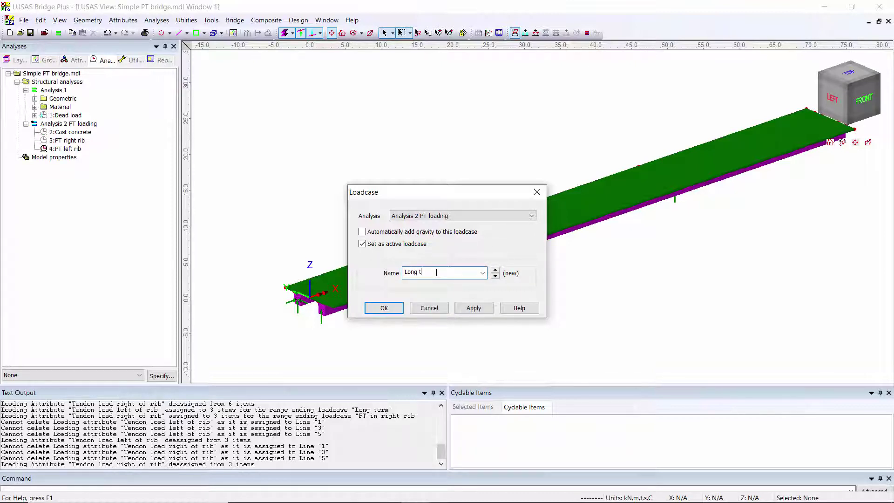
click(385, 308)
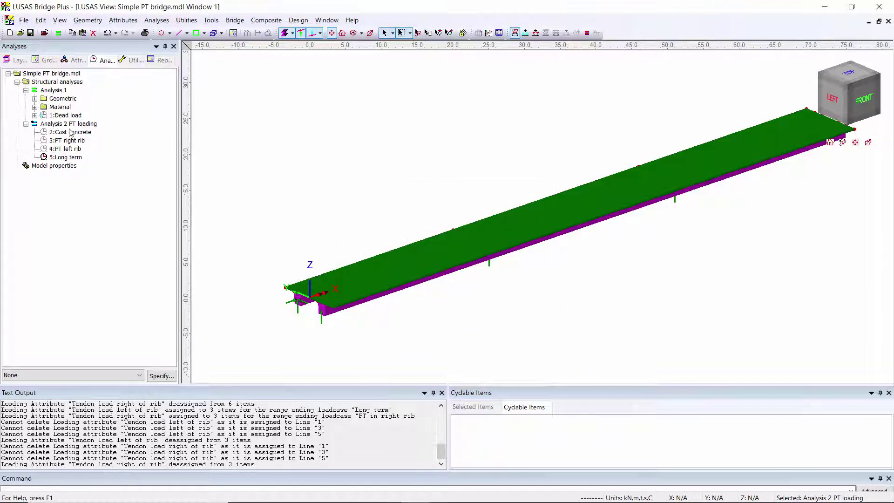
Show the deck as a wireframe mesh and box-select one rib beam line from the left view
click(285, 33)
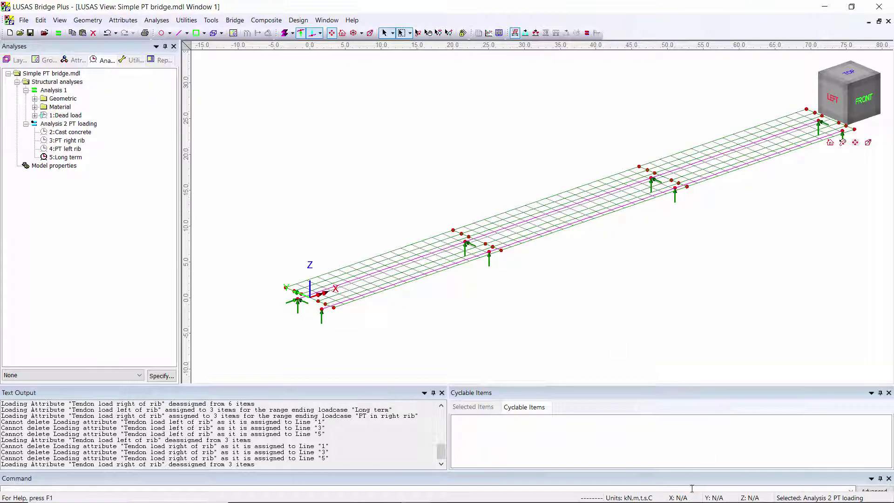
key(ctrl+x)
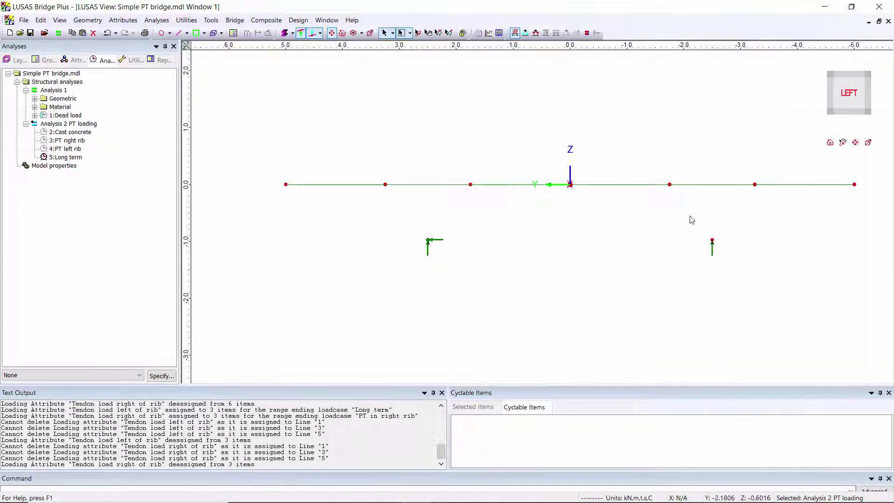
drag(689, 216, 729, 271)
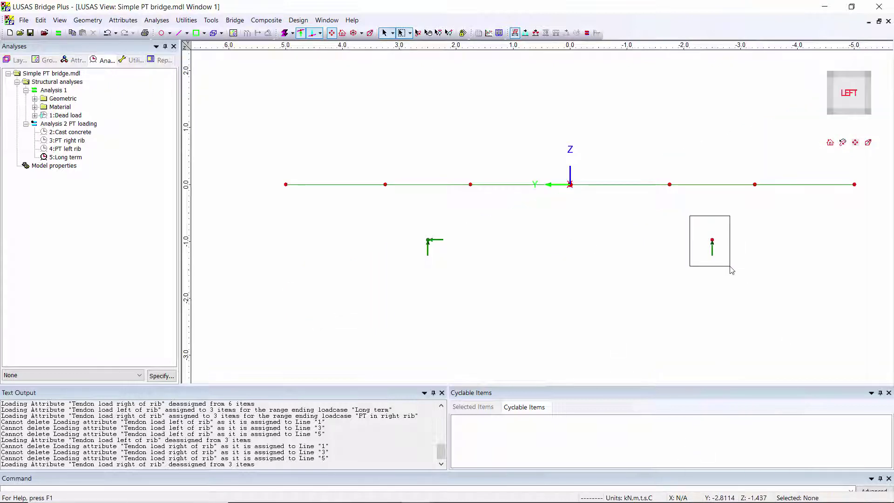
click(355, 33)
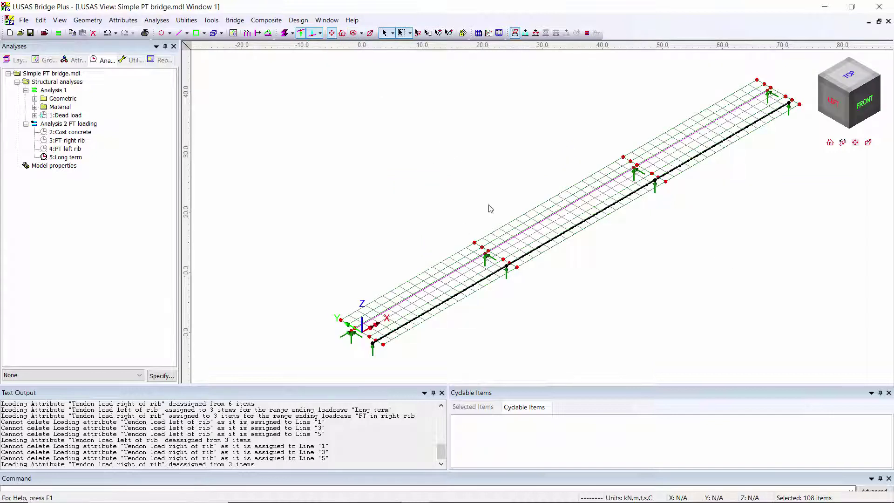
click(75, 60)
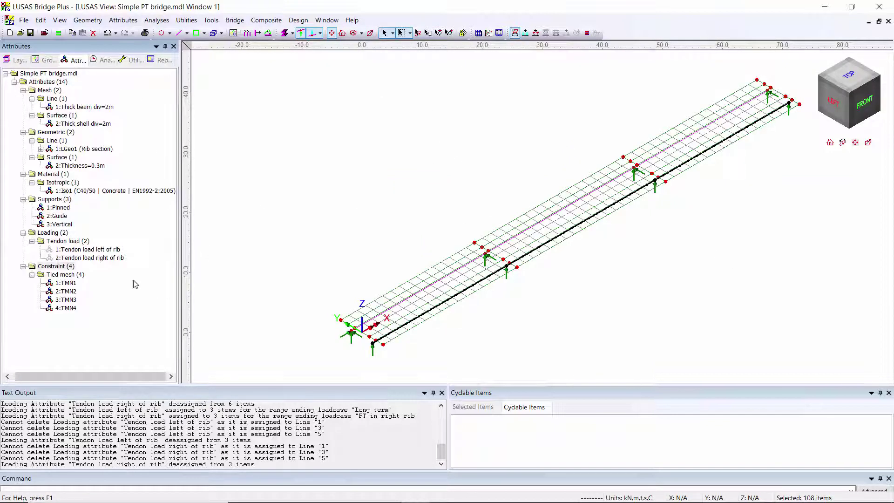
Assign the left- and right-of-rib tendon loads to the rib line, starting at 3:PT right rib
drag(90, 250, 381, 211)
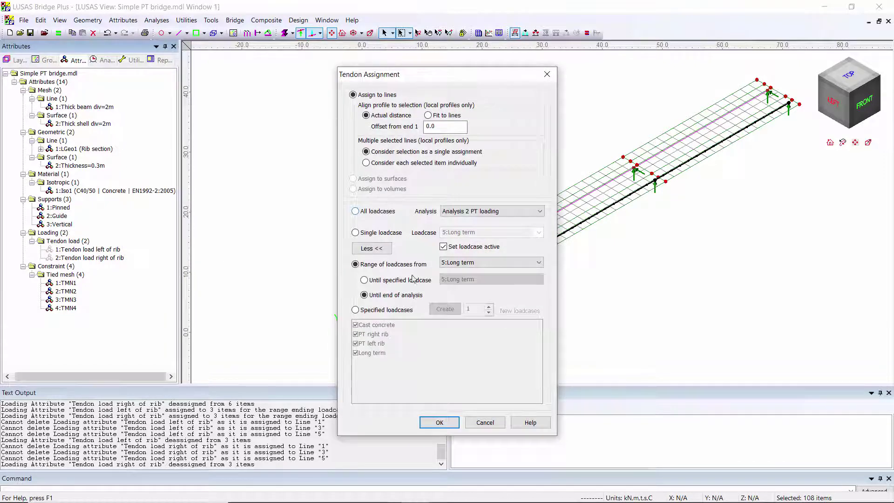
click(481, 262)
click(496, 283)
click(440, 422)
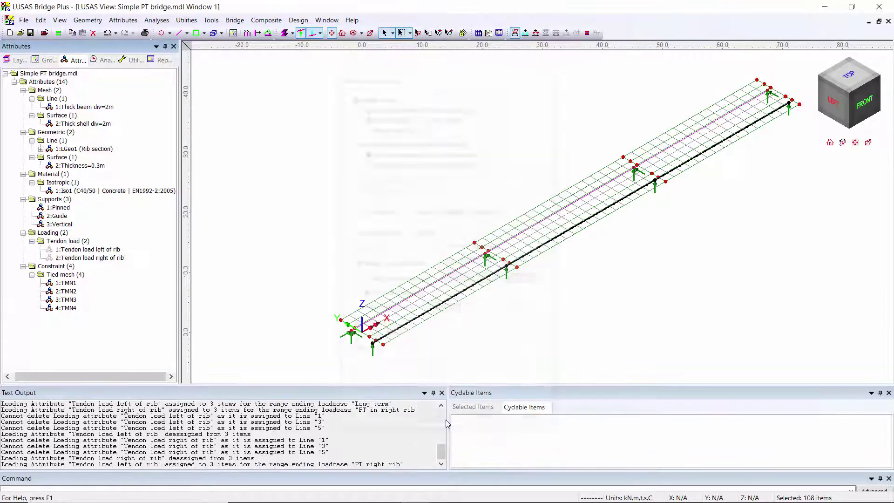
drag(91, 257, 319, 223)
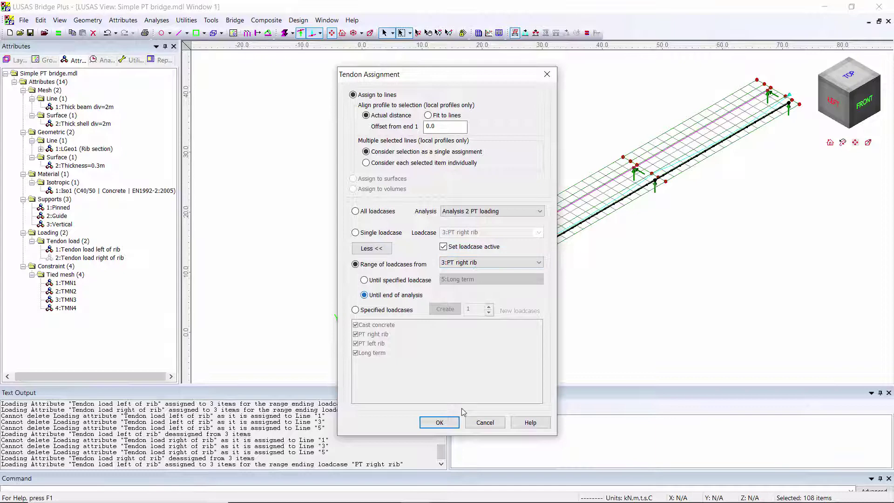
click(442, 423)
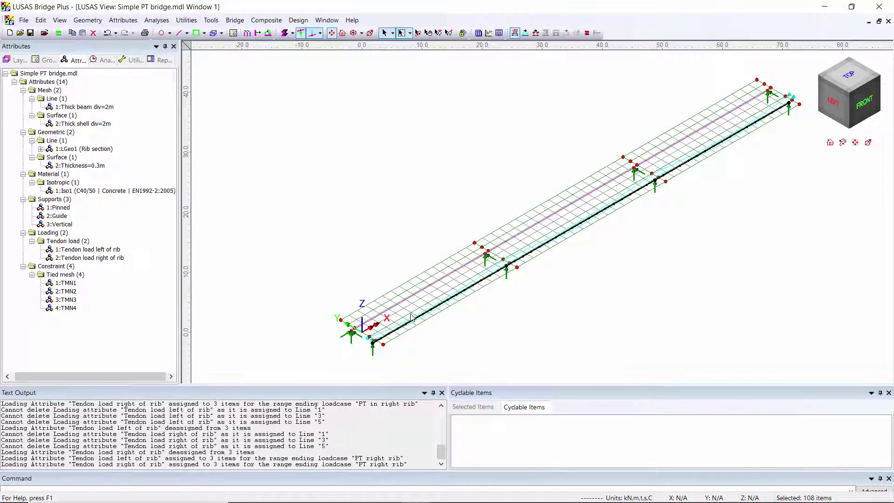
Assign the left- and right-of-rib tendon loads to the rib lines, starting at 4:PT left rib
click(369, 251)
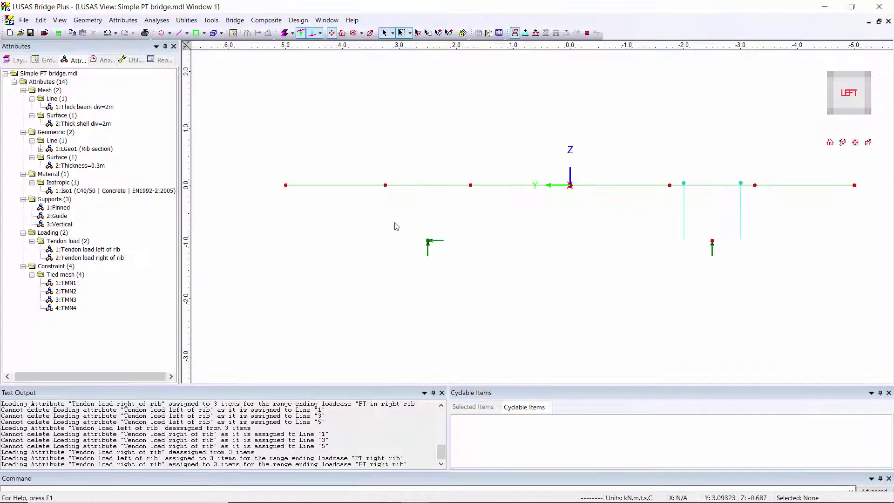
click(362, 37)
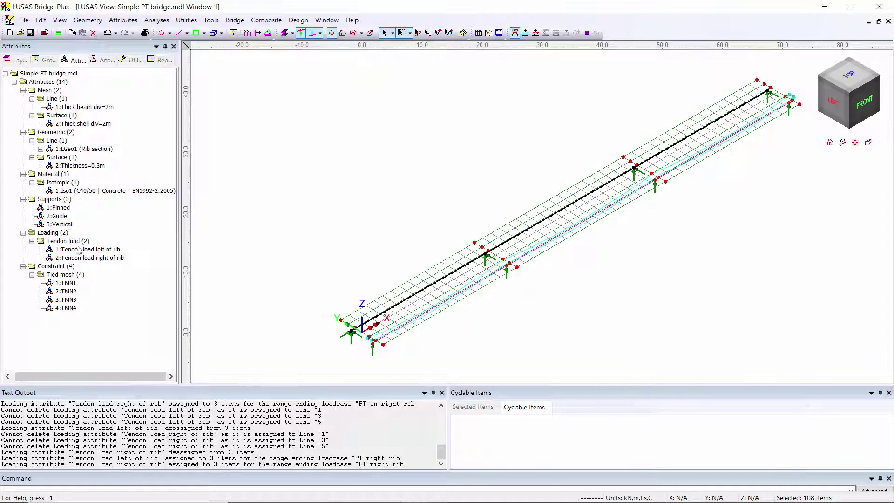
drag(80, 250, 319, 199)
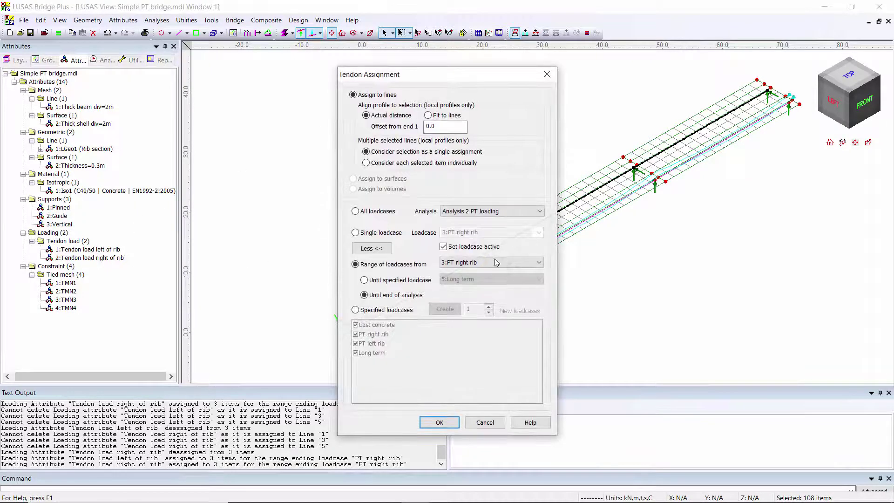
click(532, 269)
click(510, 285)
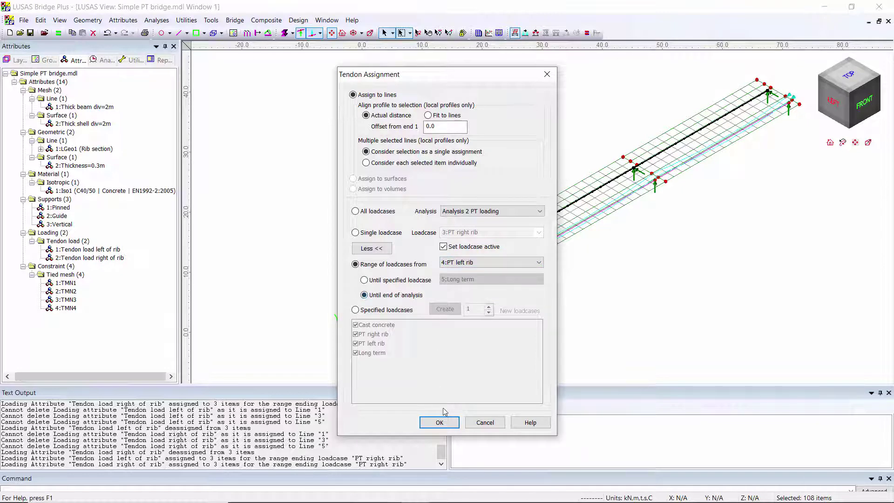
click(439, 422)
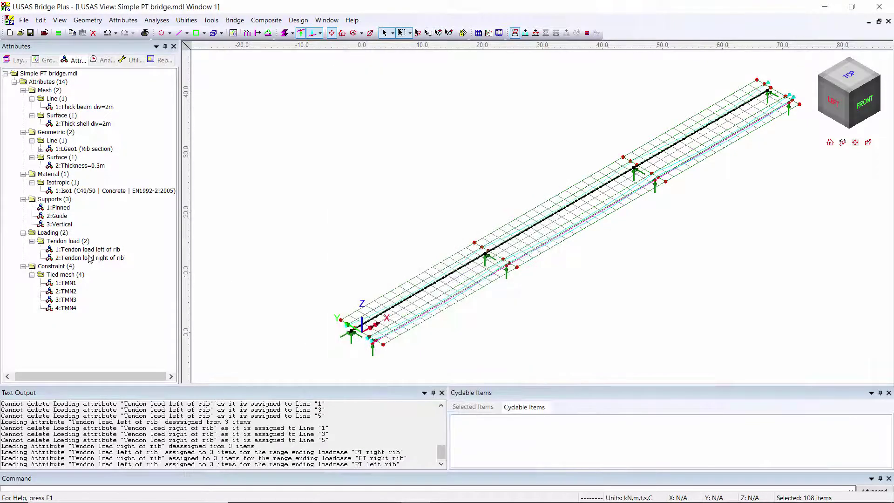
drag(89, 258, 389, 214)
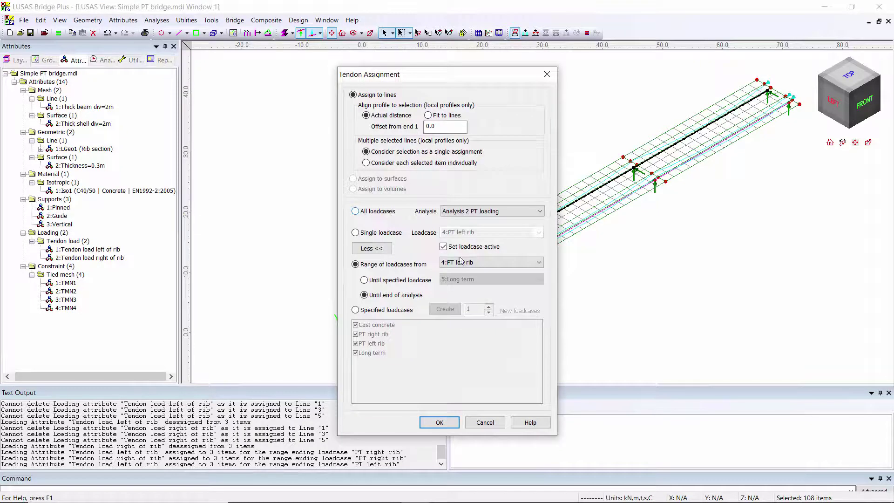
click(436, 423)
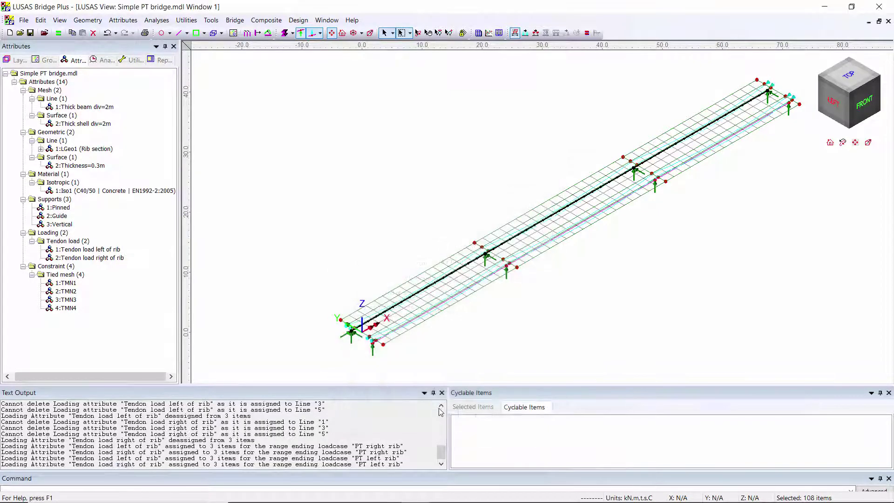
click(356, 230)
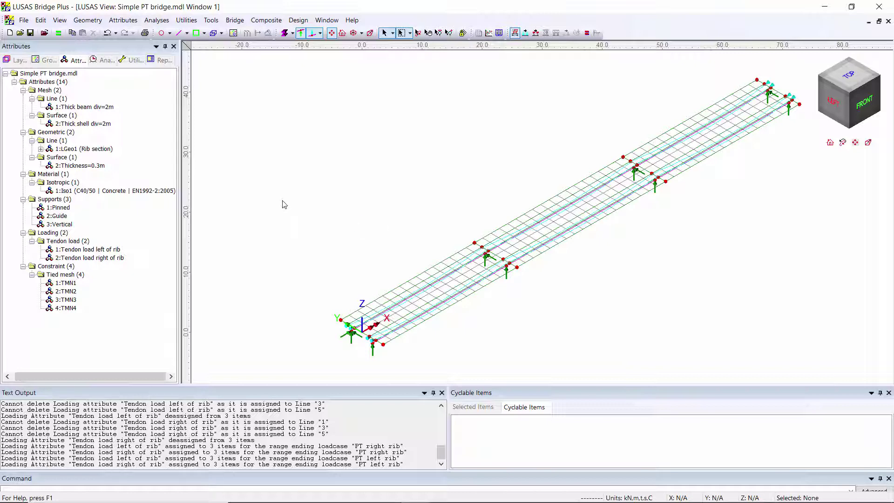
Start a library material as Concrete to EN1992-2:2005 with an Advanced define grade
click(123, 20)
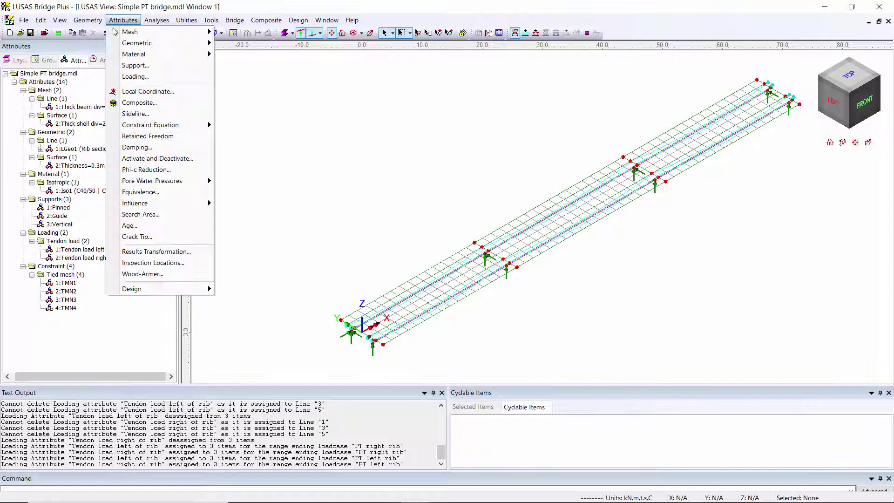
mouse_move(134, 54)
click(331, 138)
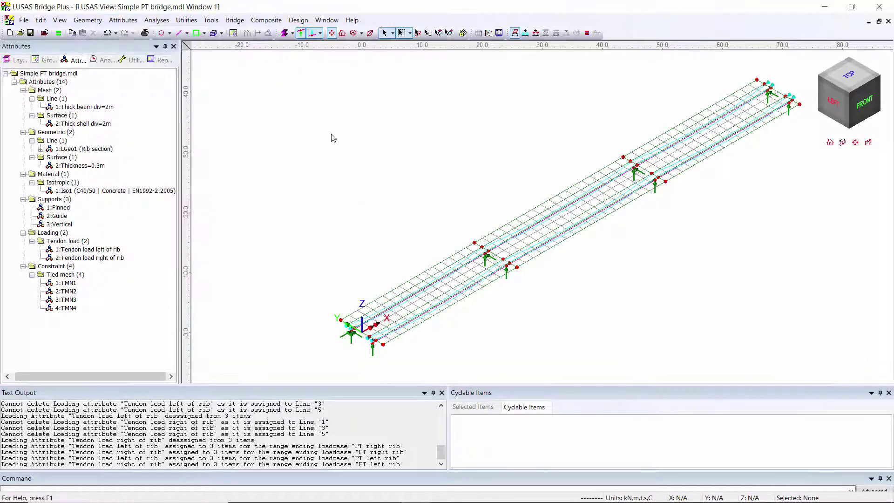
click(455, 159)
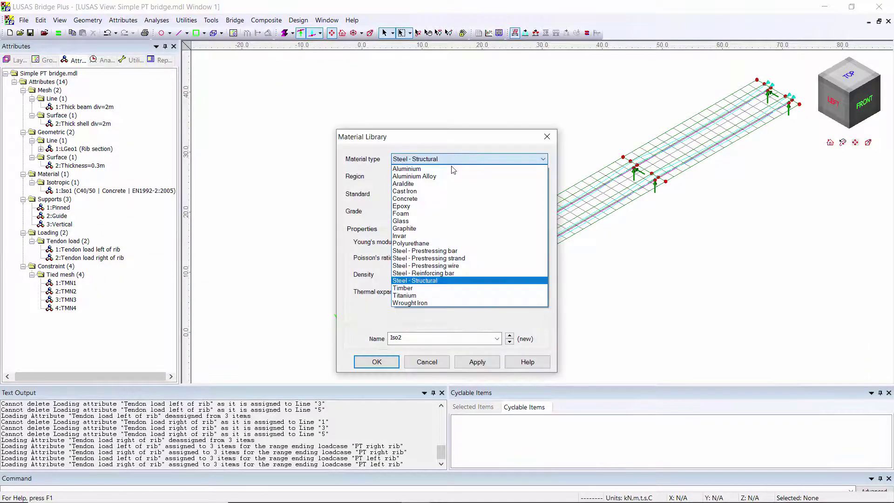
click(446, 198)
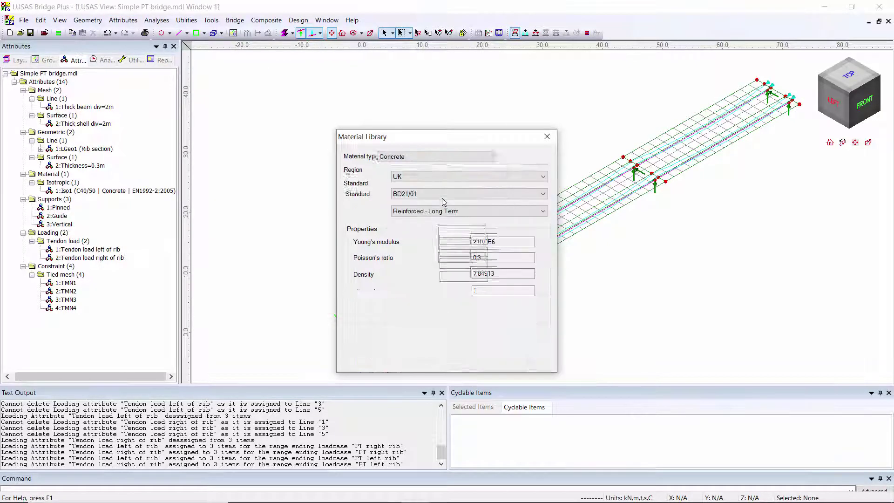
click(486, 194)
click(446, 242)
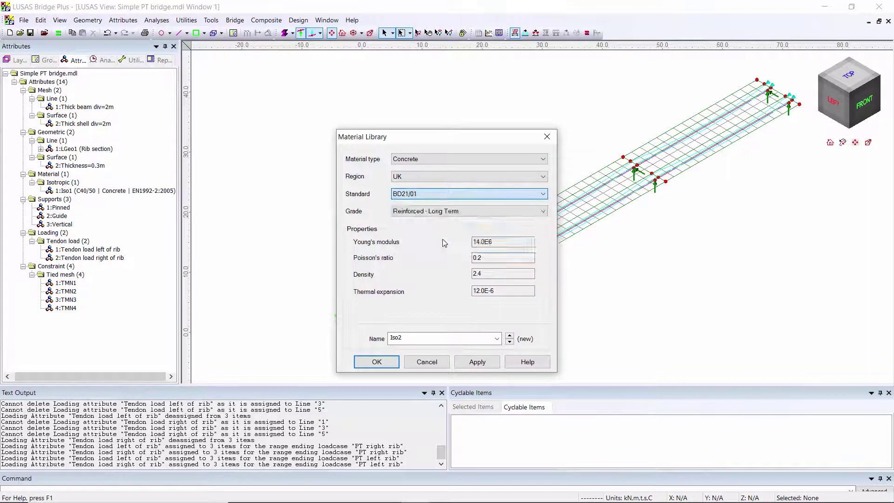
click(509, 210)
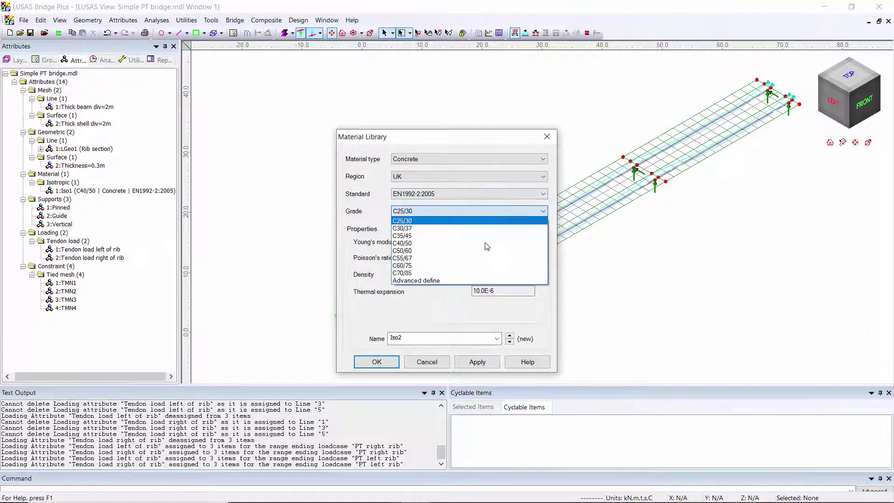
click(457, 281)
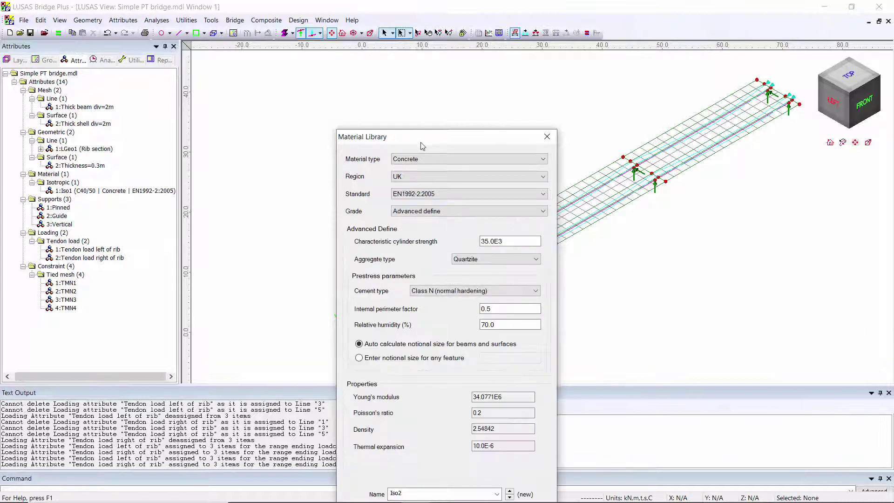
Set the cylinder strength to 40.0E3 and create the material as 'PT concrete'
drag(423, 142, 401, 77)
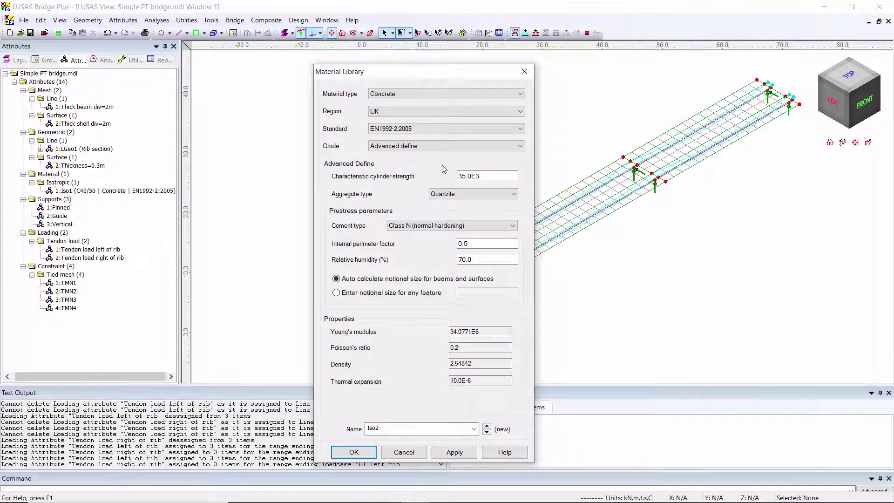
click(464, 176)
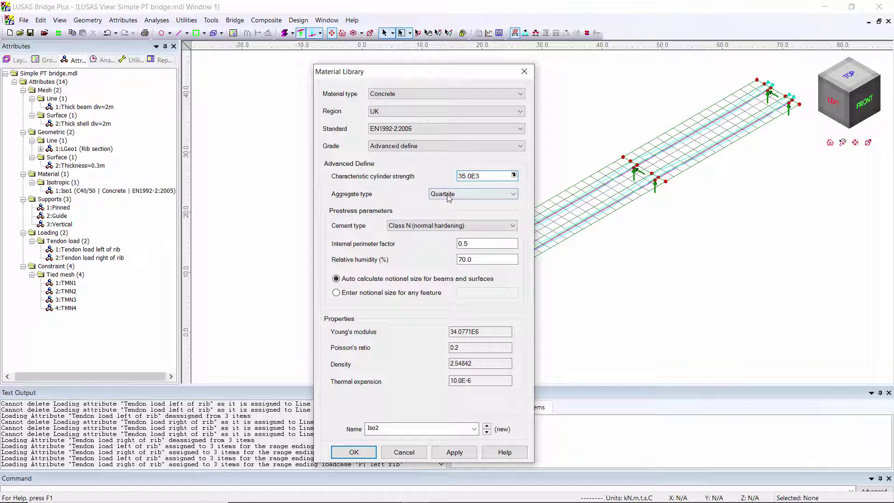
key(Up)
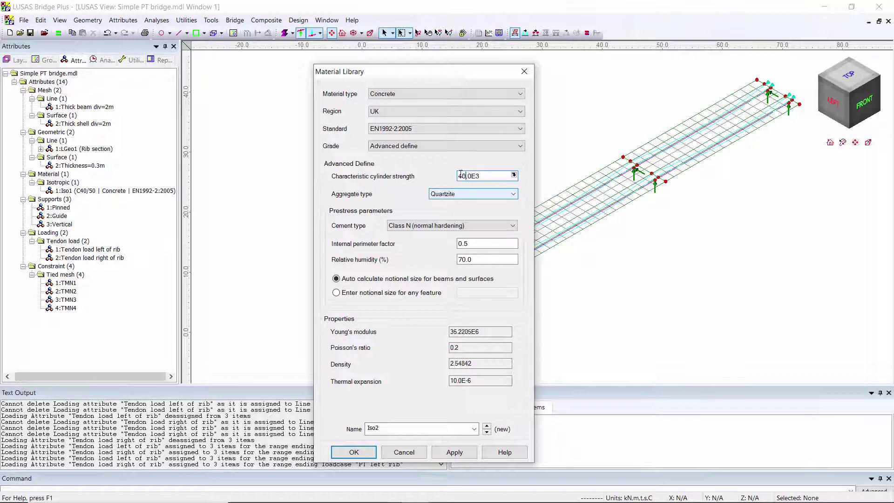
click(385, 428)
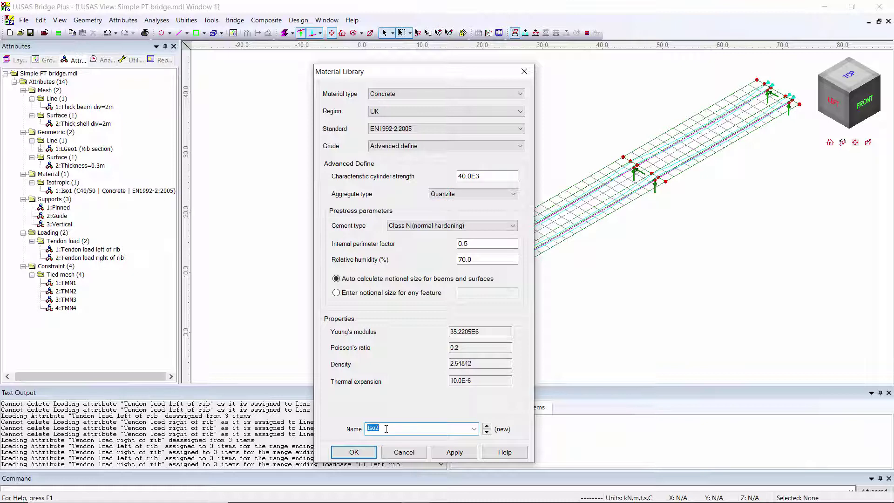
text(PT concrete)
click(353, 452)
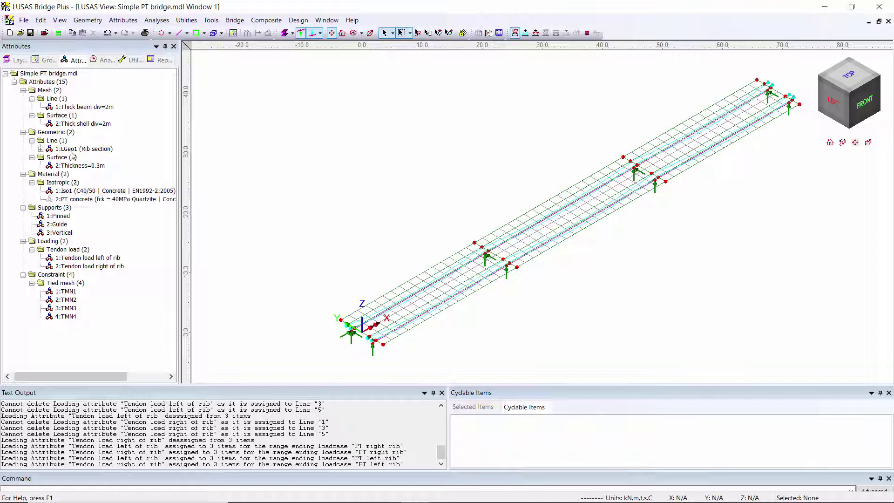
Assign PT concrete to the 6 thick-beam-mesh lines for Analysis 2 PT loading
right_click(81, 107)
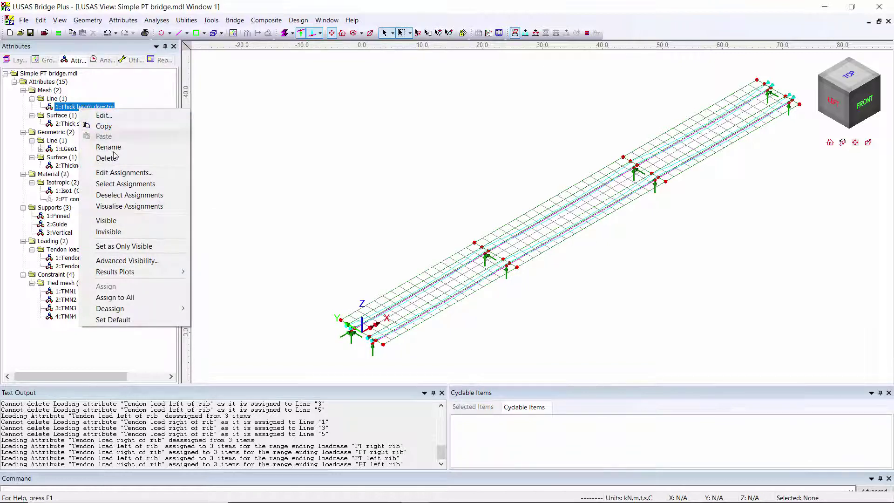
click(120, 184)
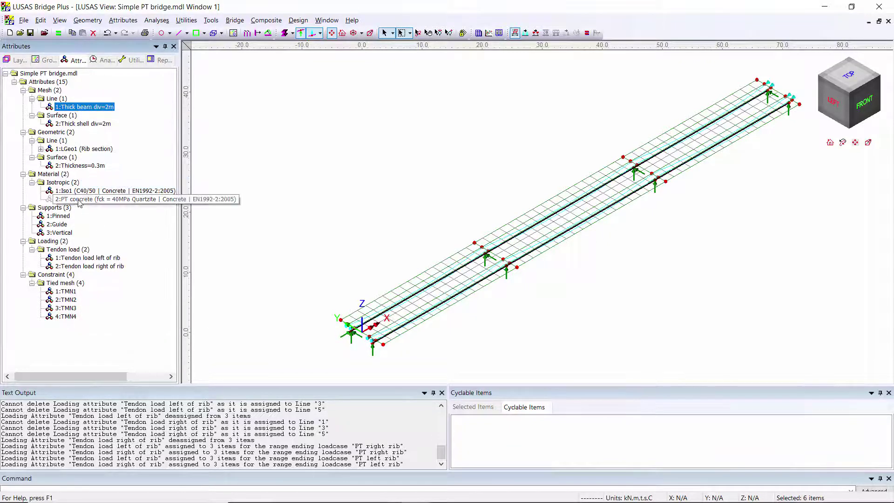
drag(84, 199, 359, 197)
click(482, 259)
click(474, 276)
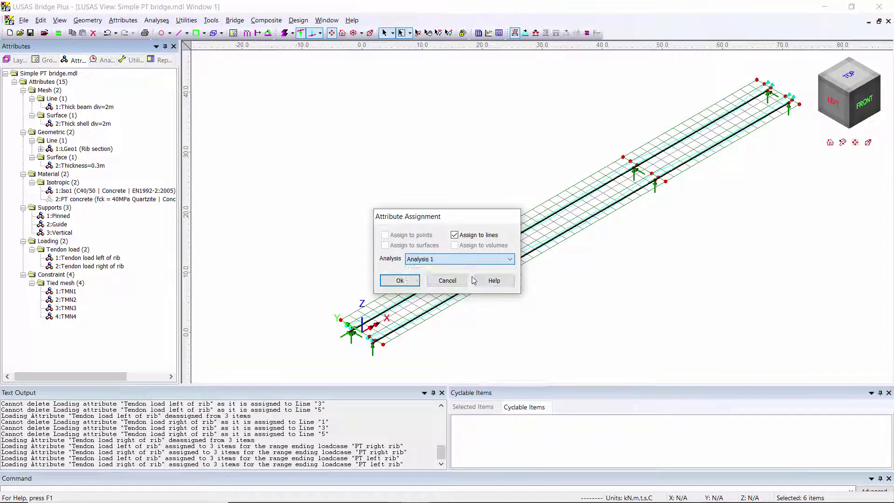
click(401, 280)
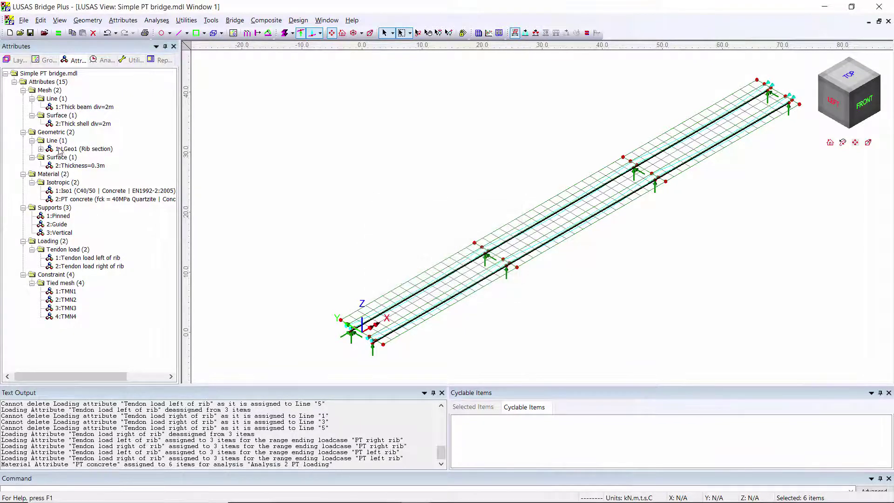
Assign PT concrete to the 15 thick-shell-mesh surfaces for Analysis 2 PT loading
right_click(79, 123)
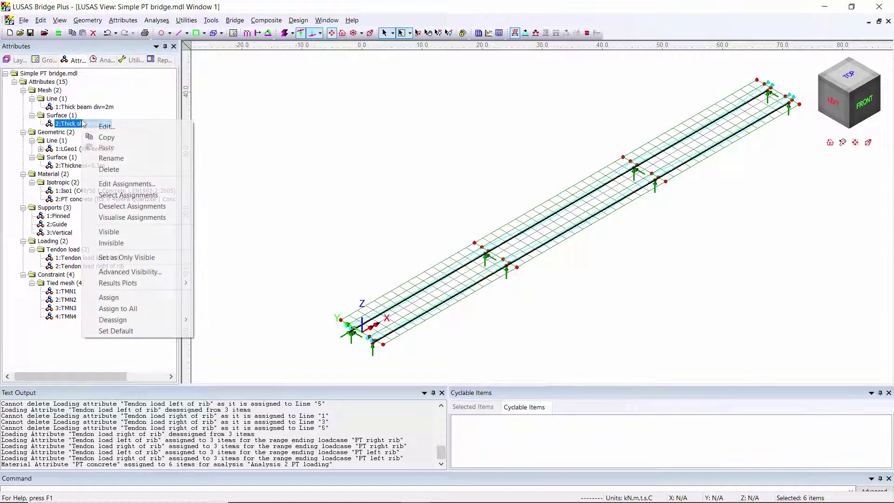
click(151, 195)
click(401, 302)
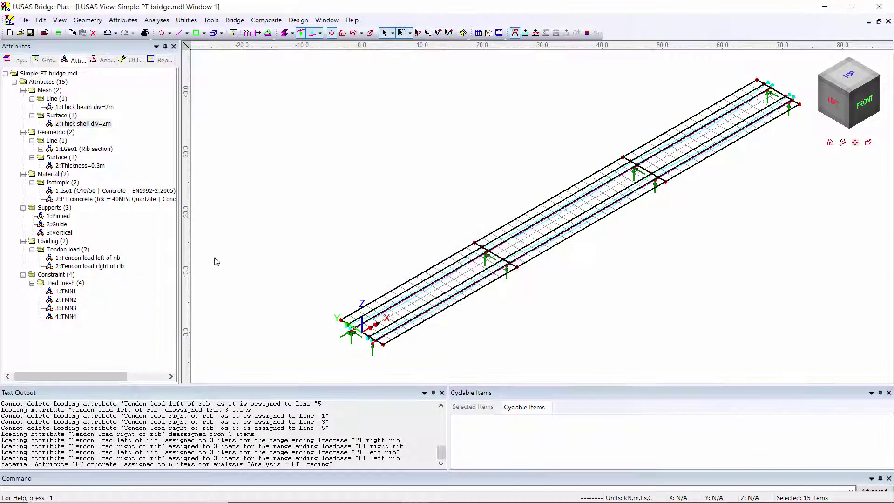
drag(105, 199, 279, 223)
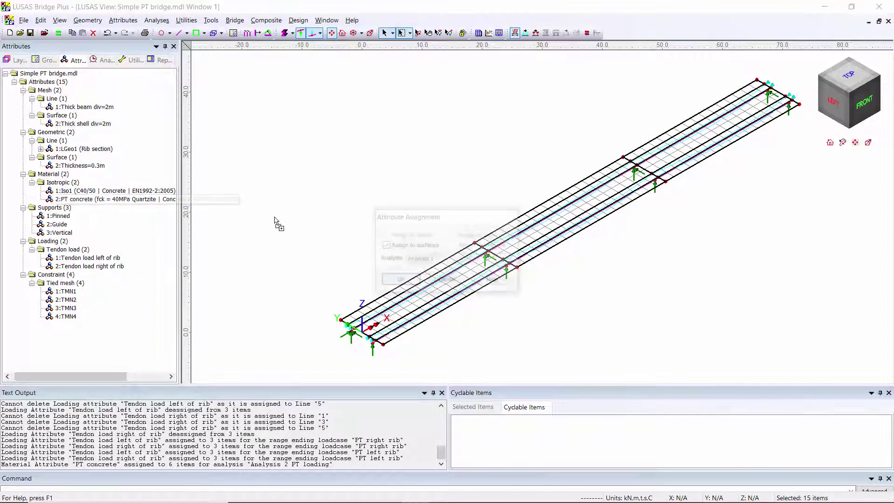
click(413, 263)
click(419, 275)
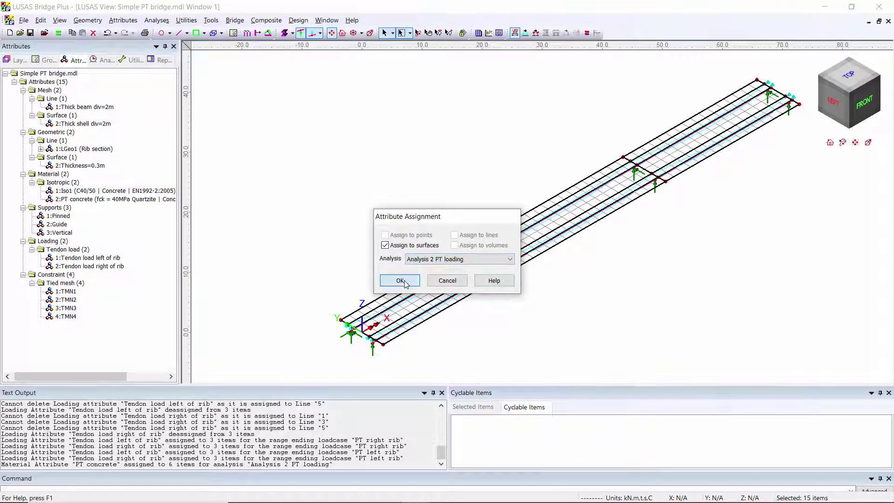
click(400, 281)
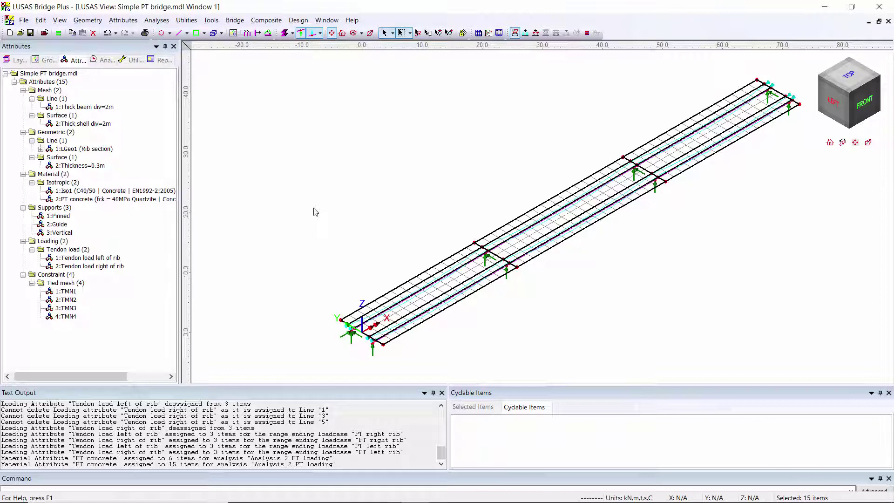
Enter activation age 7 and shrinkage start age 3 in a new Age attribute named Age=7
click(128, 21)
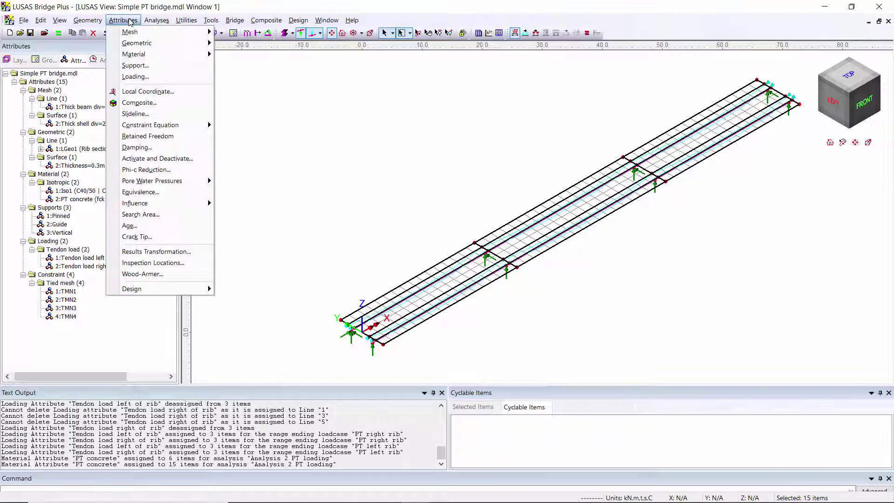
click(159, 226)
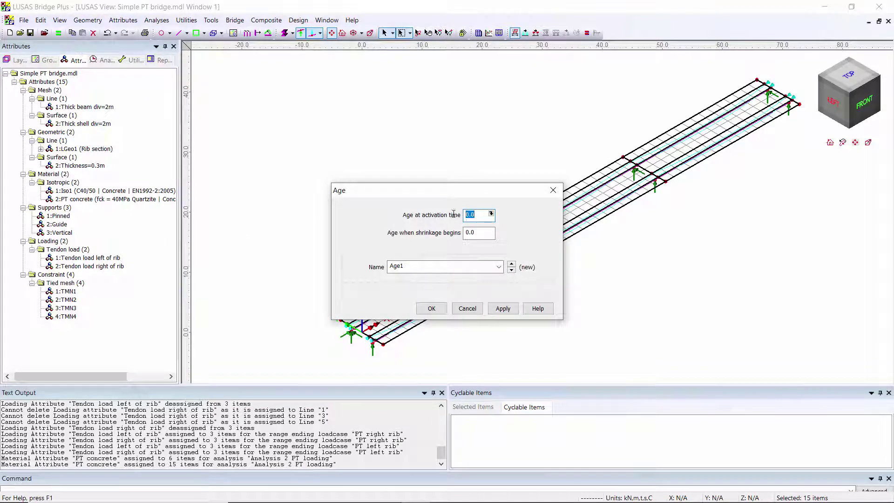
text(7)
click(464, 233)
key(Tab)
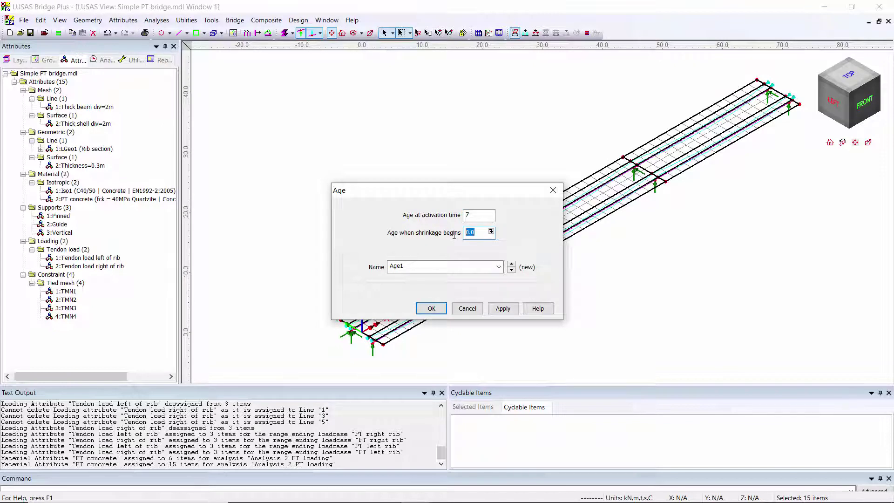
text(3)
double_click(420, 266)
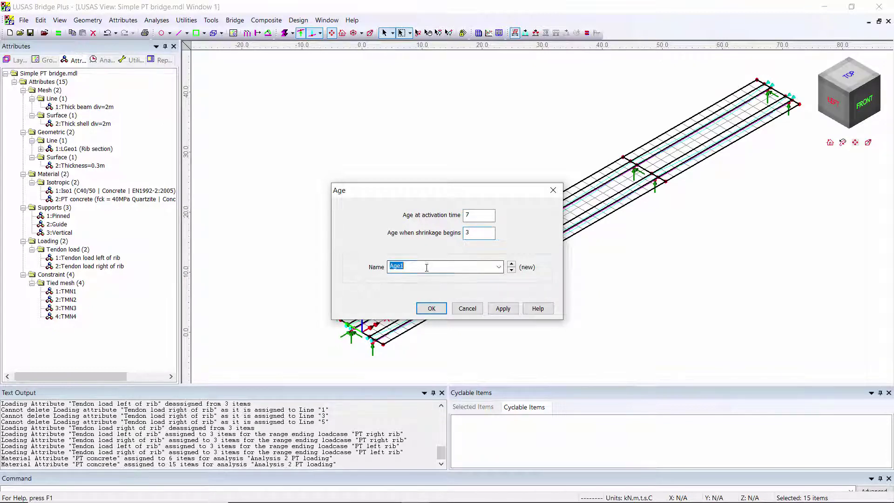
text(A)
Create Age=7 and assign it to the 6 thick-beam-mesh lines for Analysis 2 PT loading
click(432, 308)
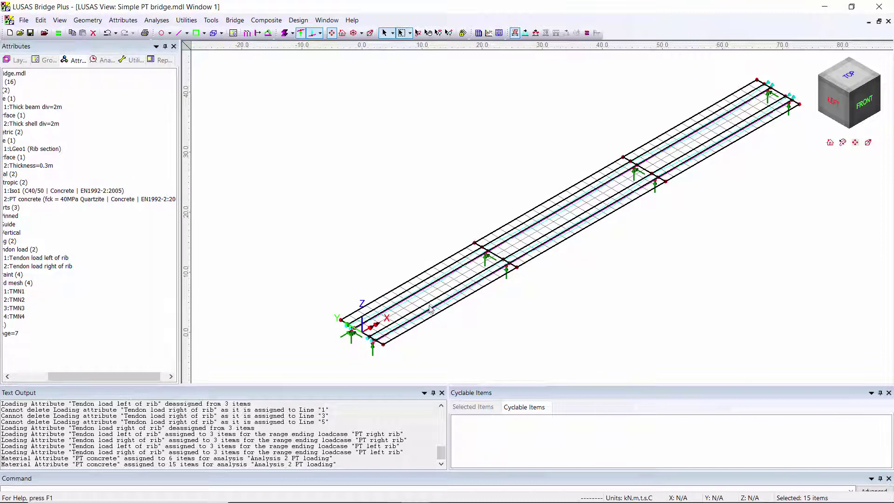
drag(134, 376, 97, 376)
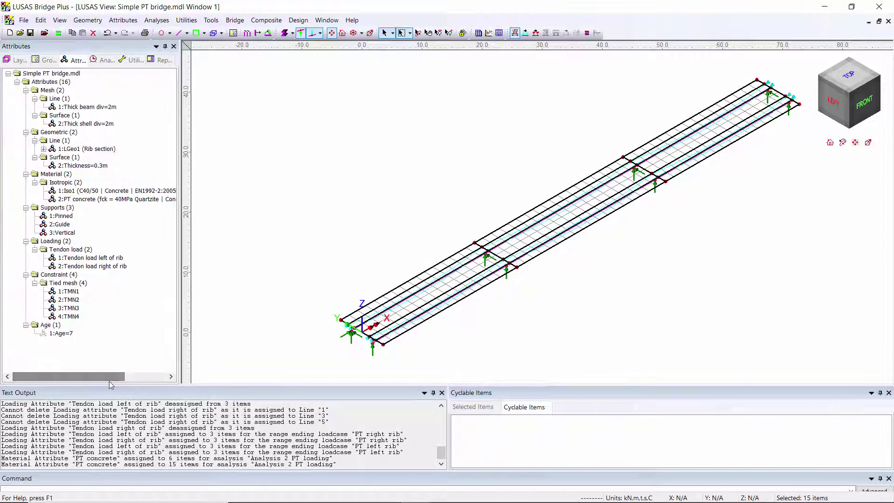
right_click(96, 108)
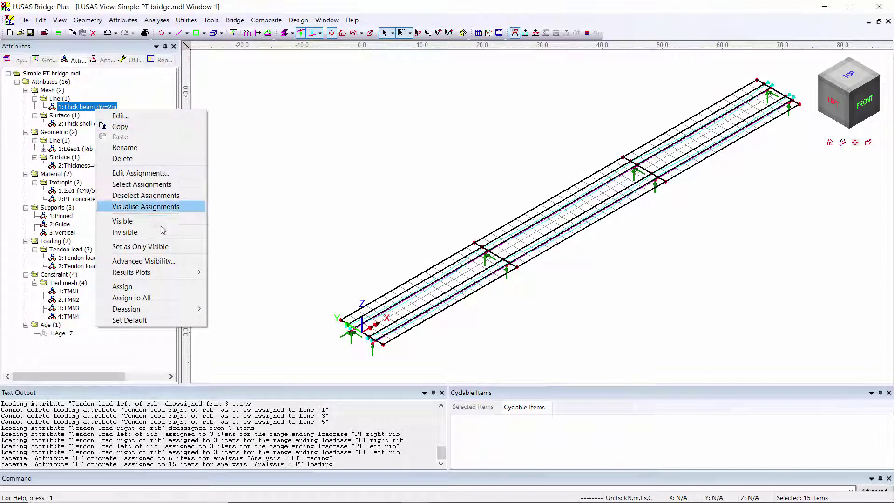
click(142, 183)
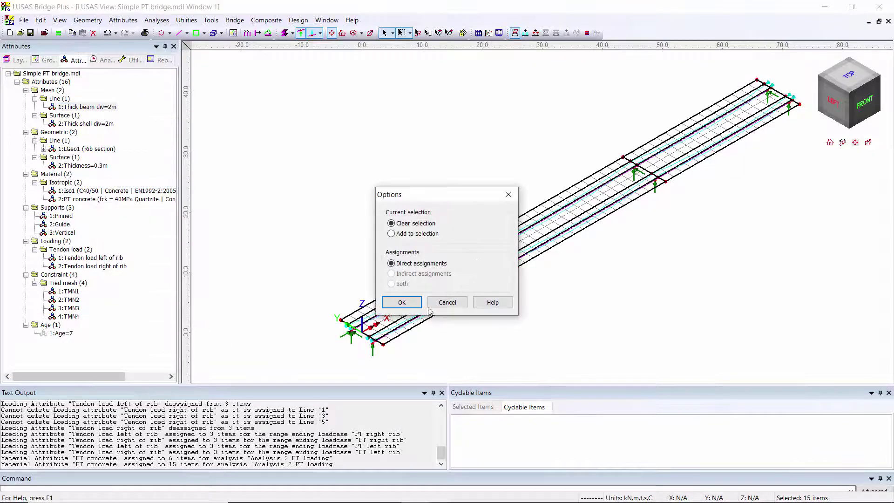
click(408, 303)
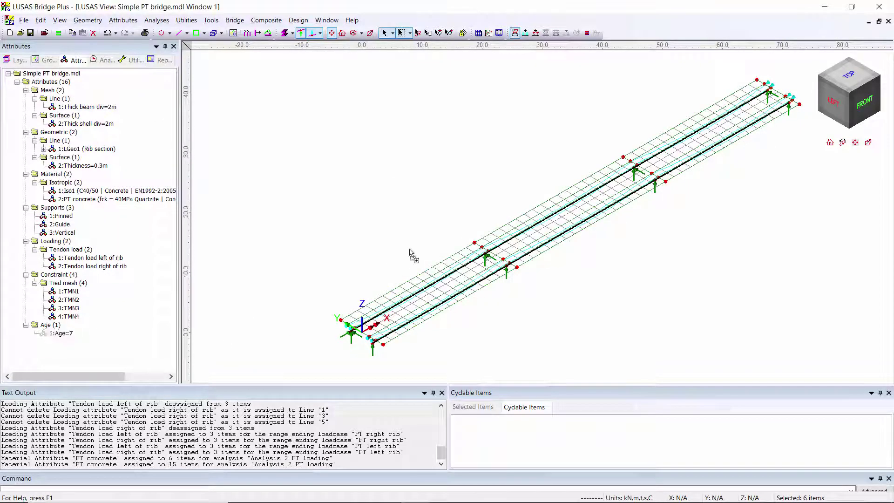
drag(61, 336, 434, 236)
click(454, 265)
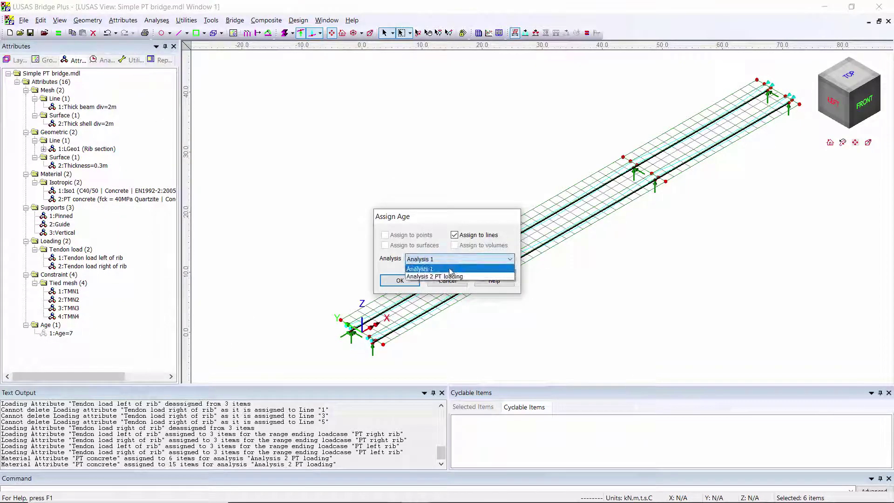
click(451, 275)
click(400, 282)
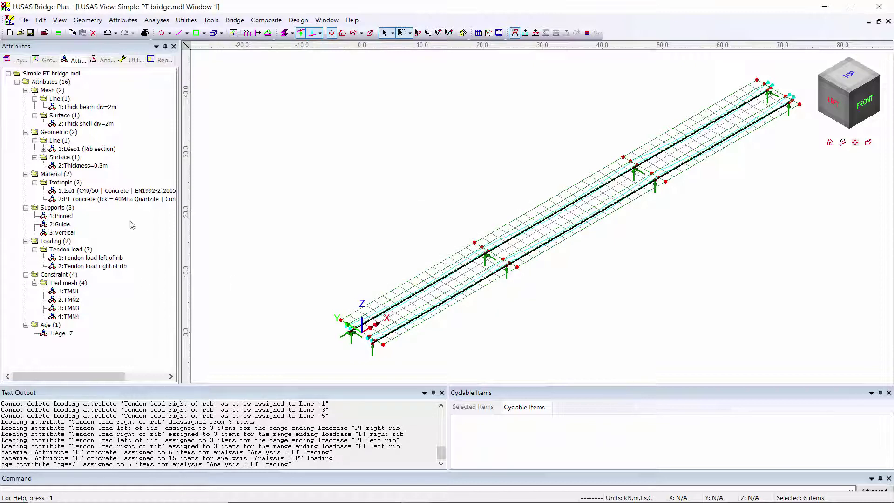
Assign Age=7 to the 15 thick-shell-mesh surfaces for Analysis 1
click(83, 124)
right_click(84, 124)
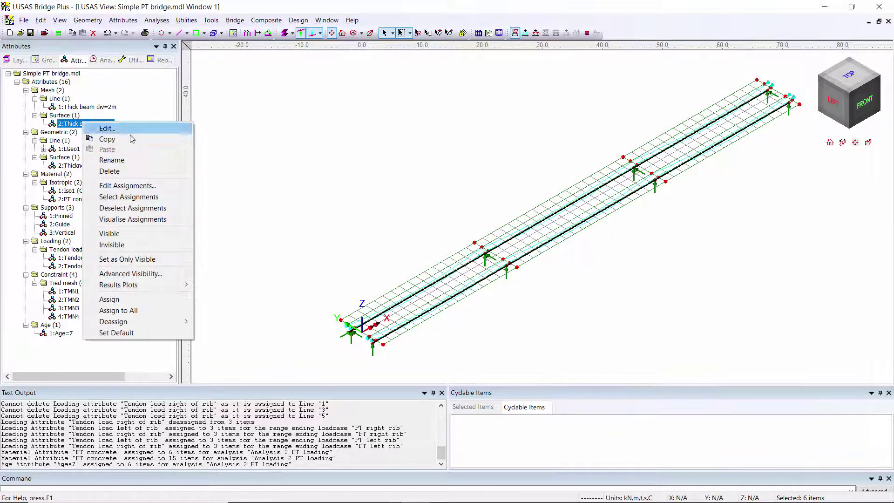
click(148, 196)
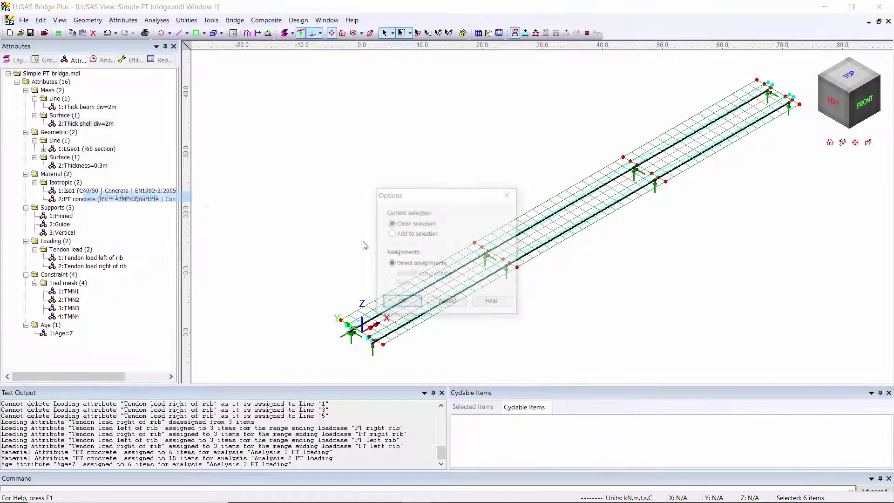
click(401, 302)
drag(411, 217, 410, 216)
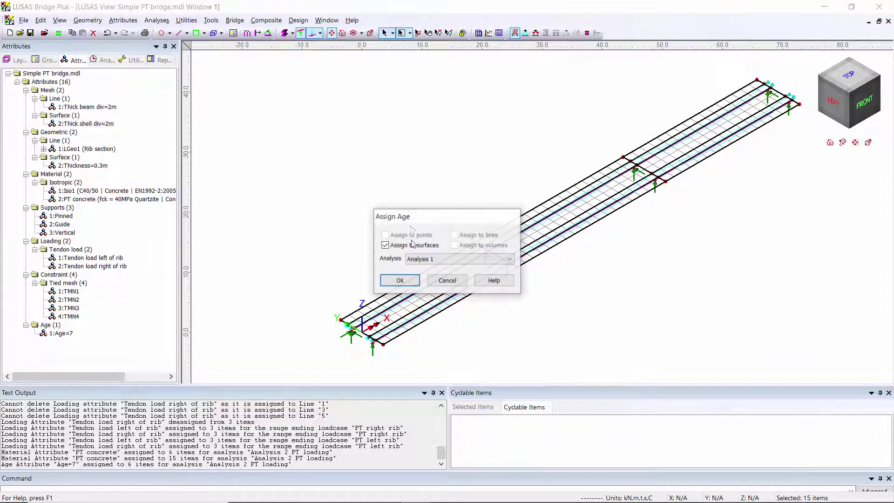
click(407, 283)
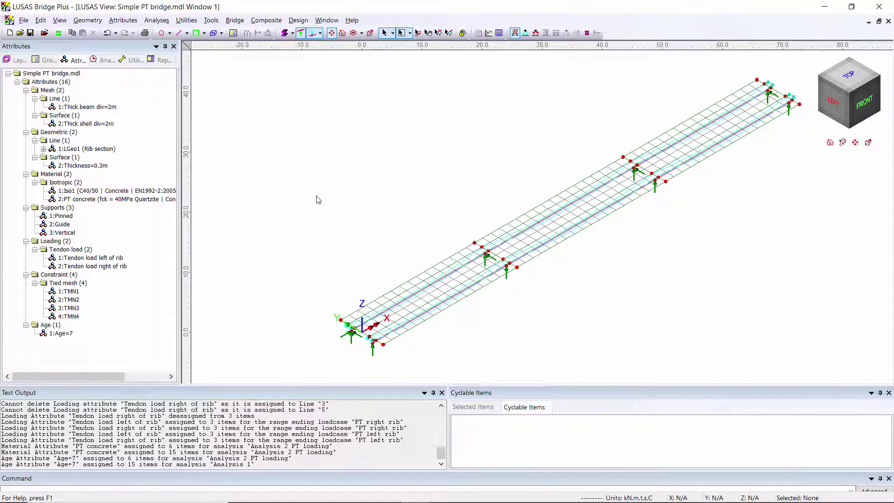
Give Analysis 2 PT loading stage durations of 7, 7, 7 and 36500 days
click(101, 62)
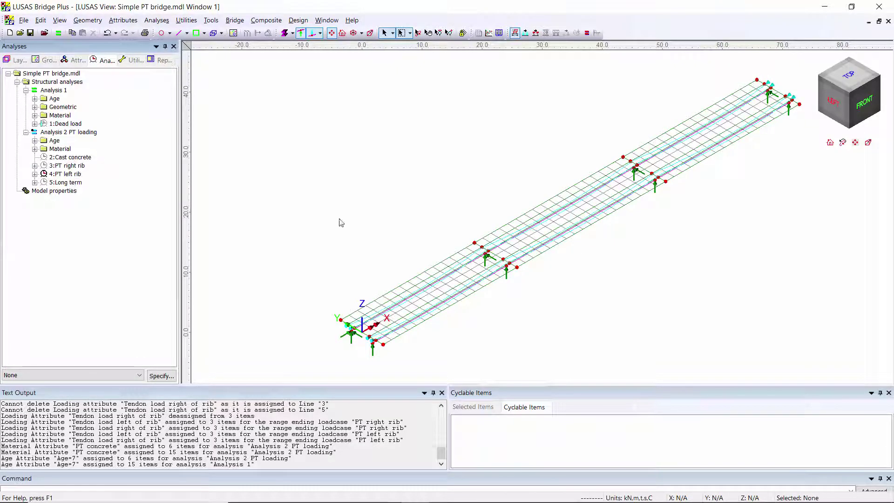
click(235, 20)
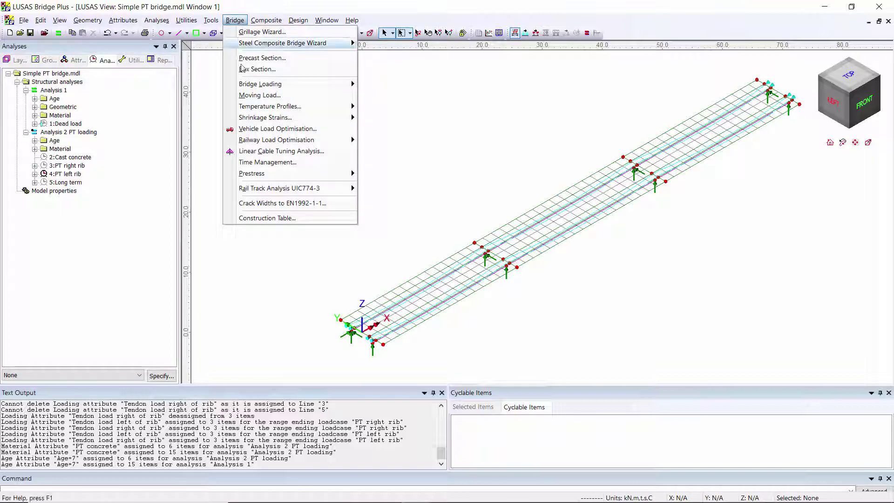
click(295, 163)
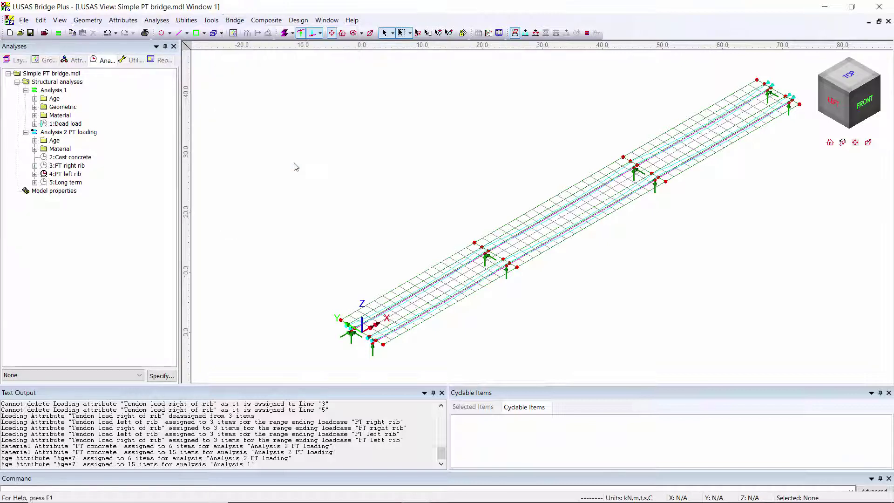
click(462, 129)
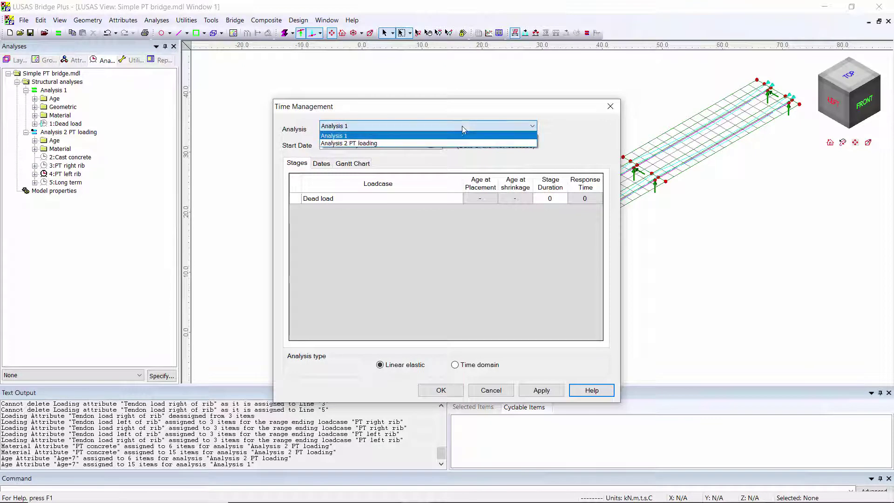
click(439, 144)
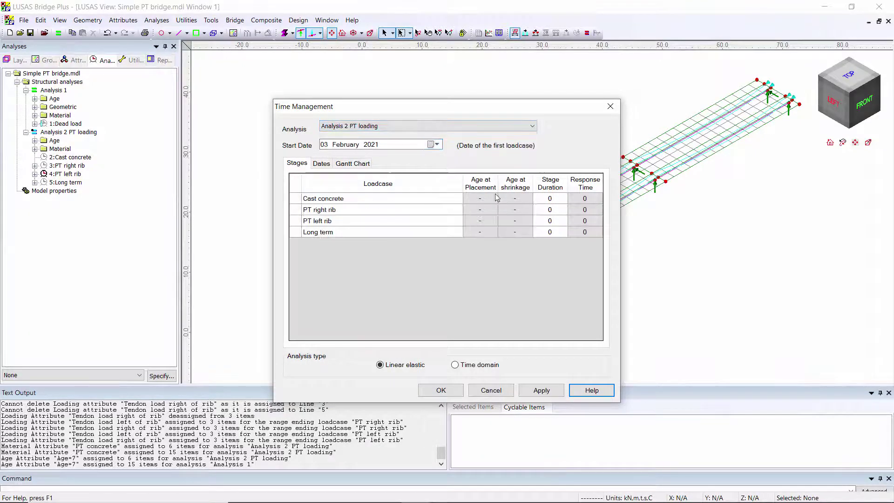
click(557, 202)
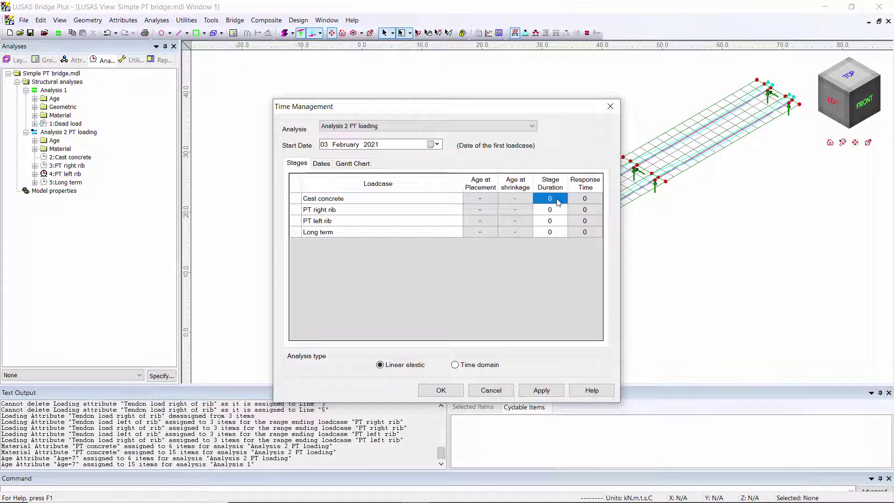
text(7)
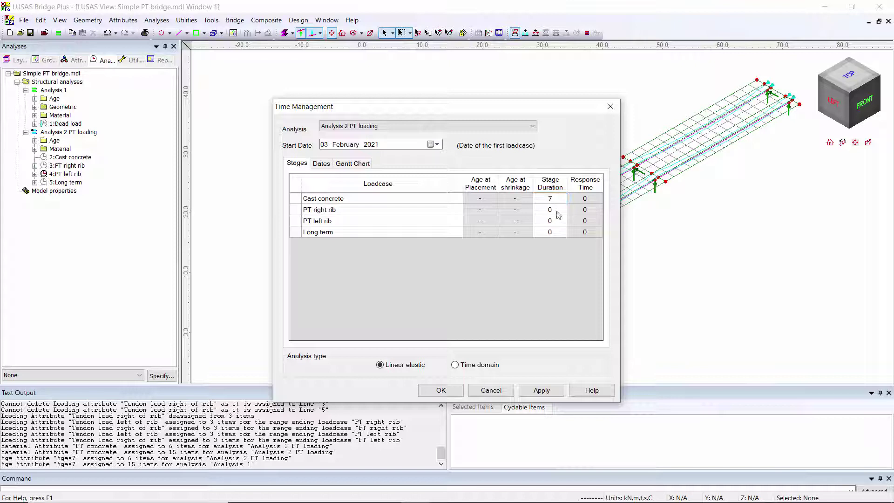
click(556, 210)
text(7)
click(557, 221)
text(7)
click(561, 224)
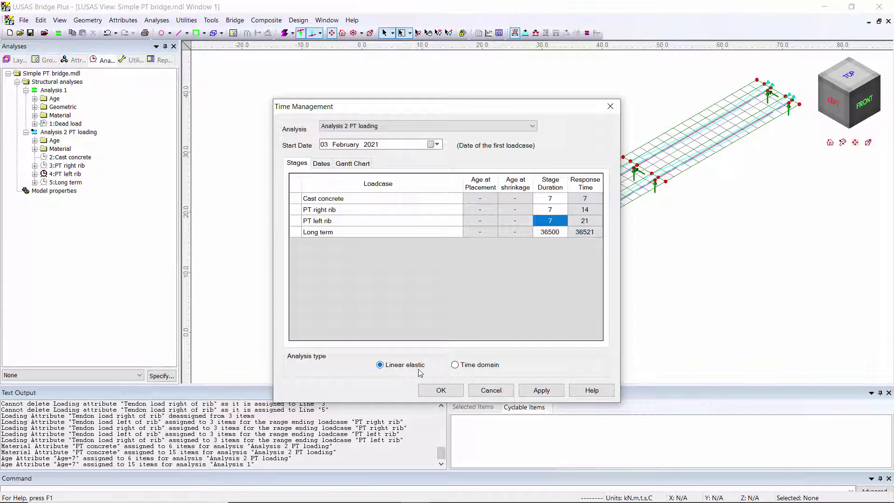
click(438, 392)
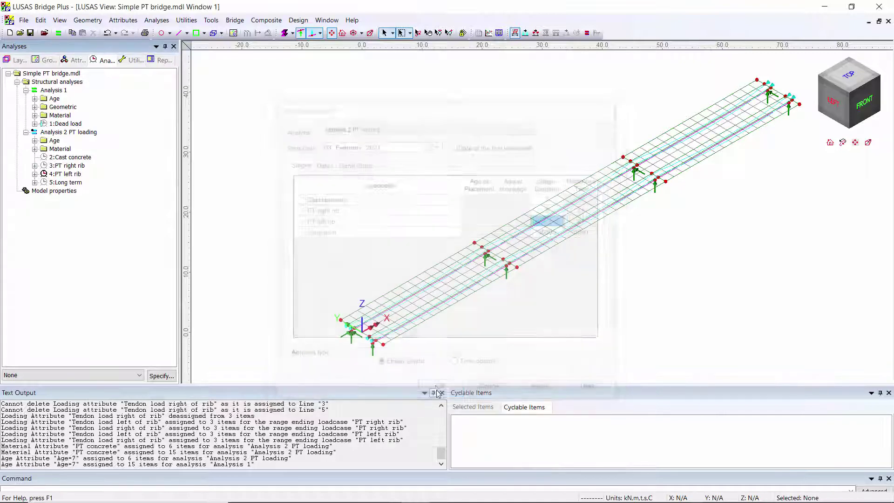
Solve both analyses with Save model, then rotate the results to a side elevation
click(45, 34)
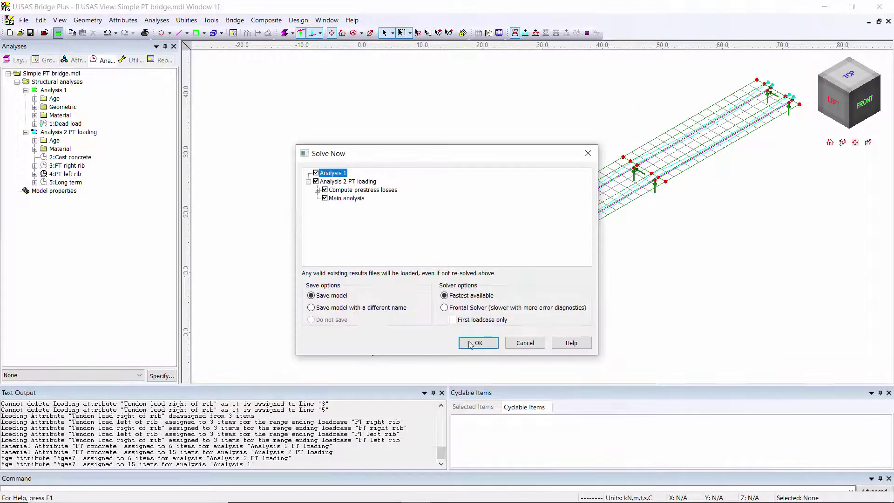
click(470, 346)
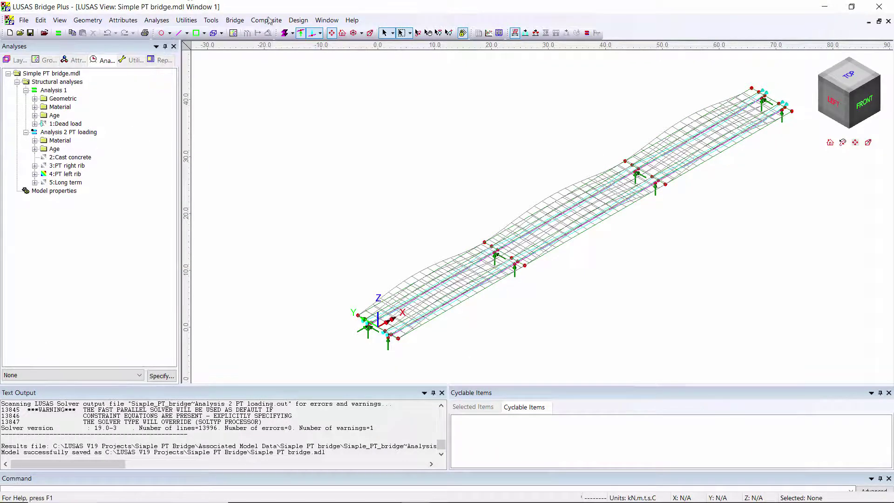
click(418, 33)
mouse_move(425, 129)
mouse_down()
mouse_move(419, 236)
mouse_move(391, 172)
mouse_move(356, 239)
mouse_up()
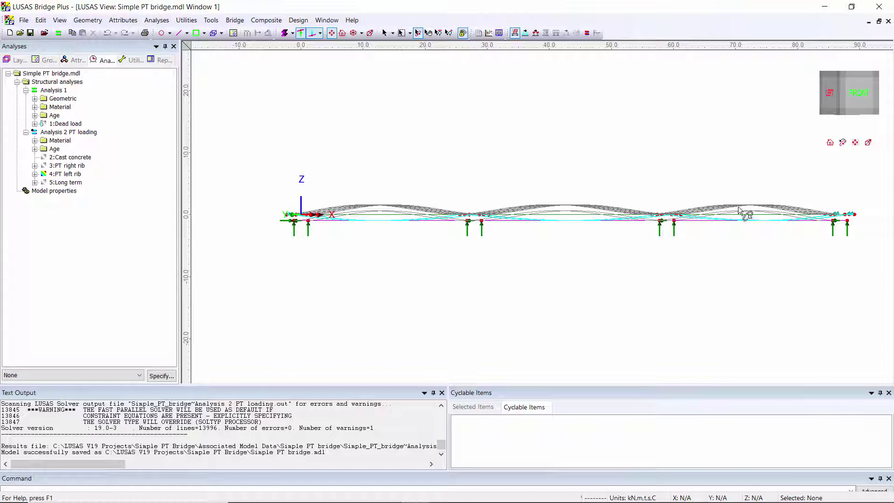
Make Dead load the active loadcase and orbit the bridge to an isometric view
right_click(67, 125)
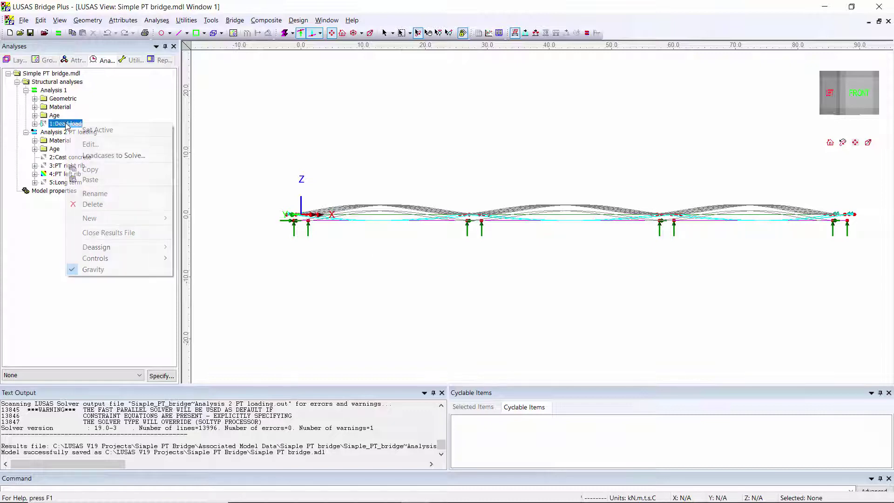
click(96, 129)
mouse_move(340, 224)
mouse_down()
mouse_move(364, 301)
mouse_move(353, 254)
mouse_move(343, 250)
mouse_up()
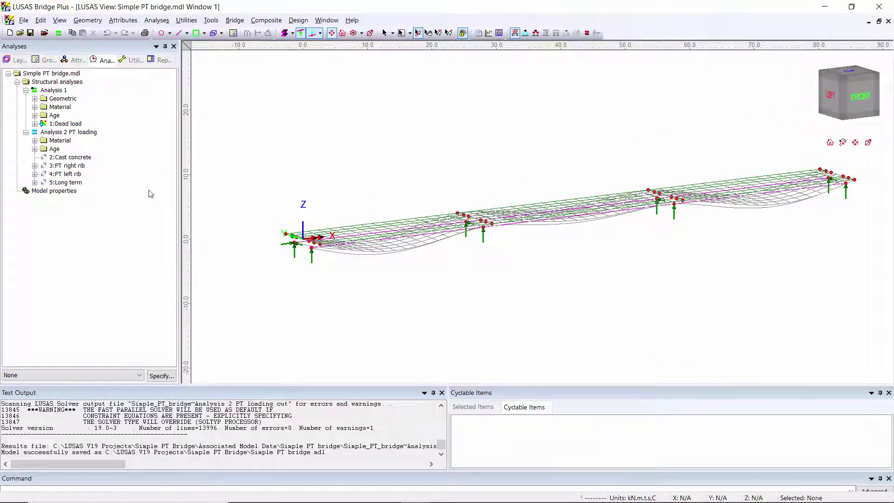
Add gravity to Analysis 2 PT loading and re-solve only that analysis
right_click(70, 133)
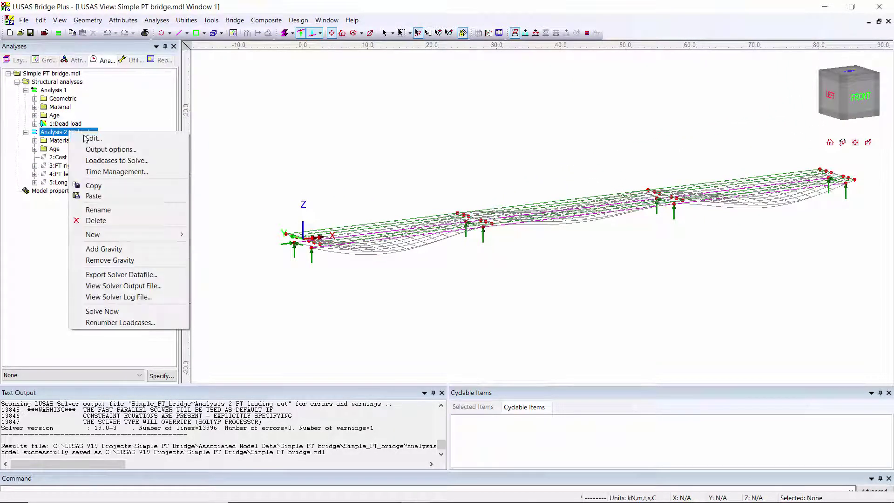
click(135, 249)
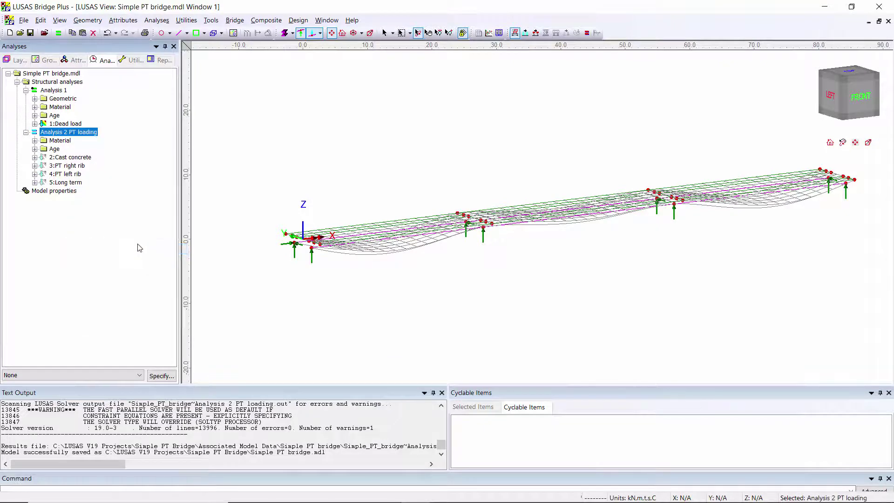
click(59, 33)
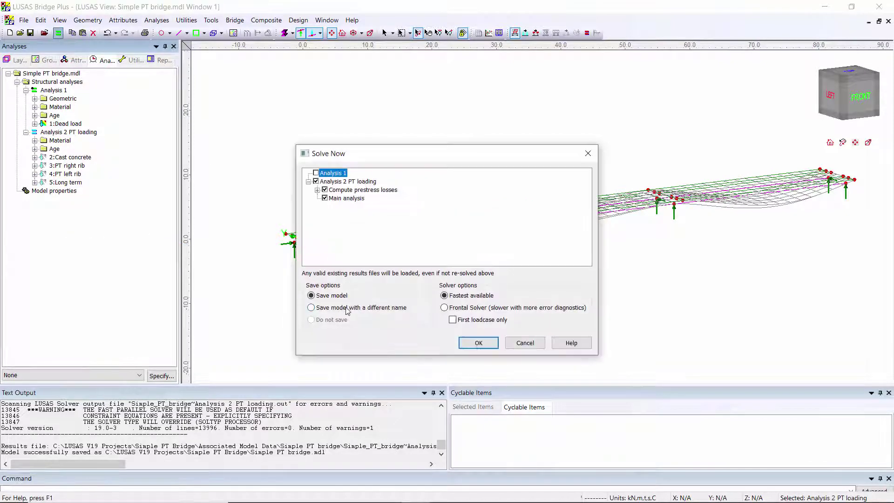
click(470, 343)
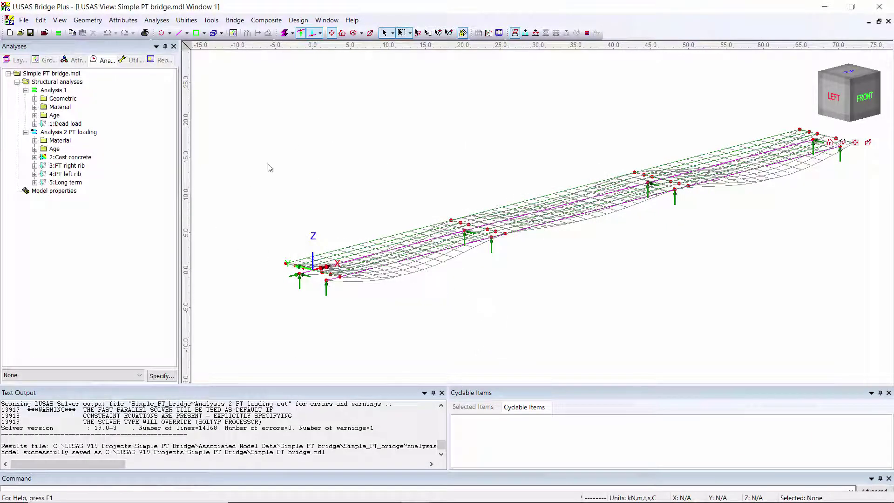
Enable beam/shell slicing for All slices in the Utilities layer properties
click(21, 61)
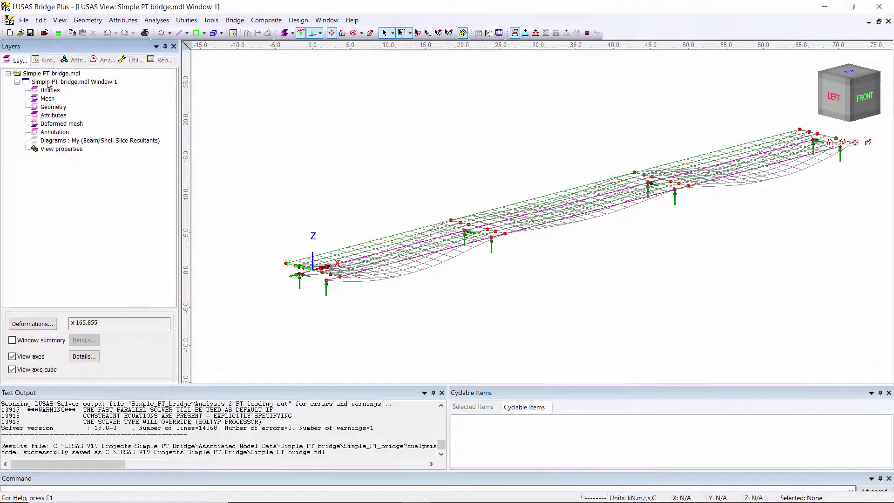
double_click(49, 91)
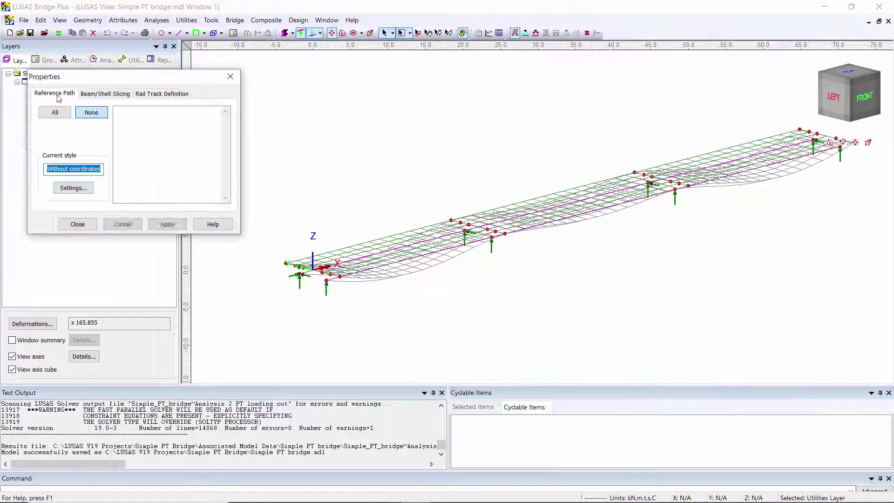
click(101, 92)
click(56, 113)
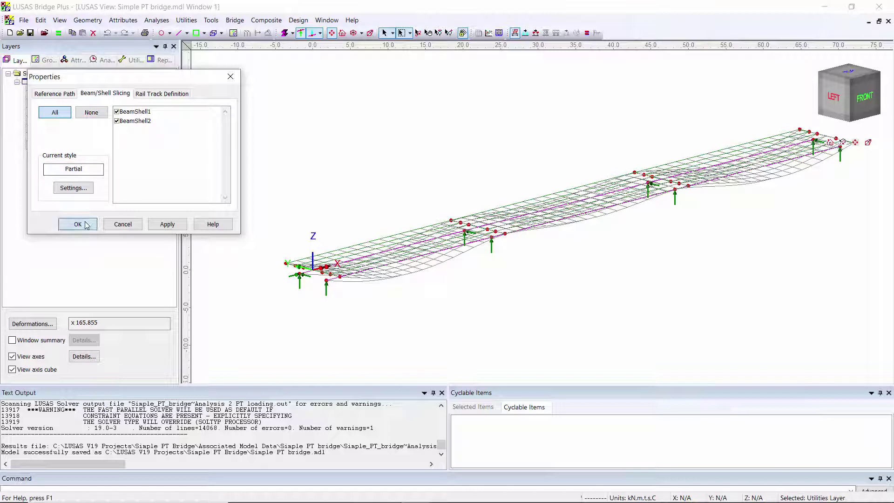
click(78, 223)
Turn on the Diagrams layer plotting component My, then orbit the bridge to view it
right_click(92, 142)
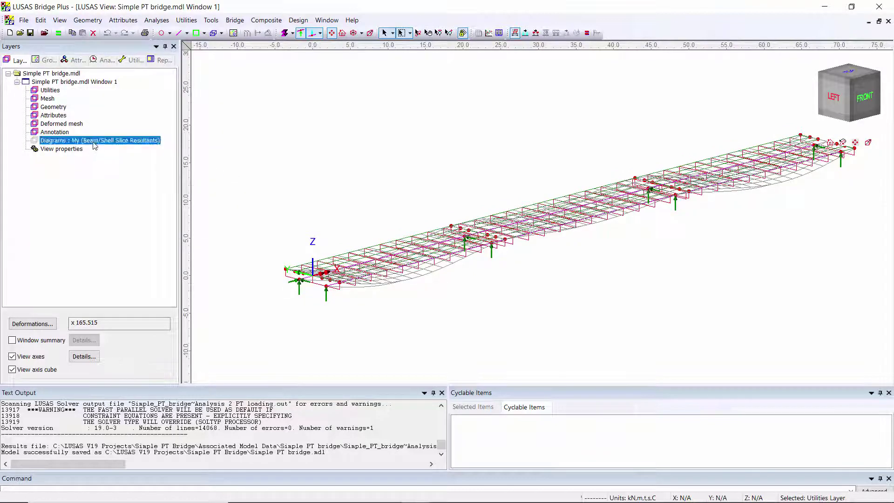
click(129, 185)
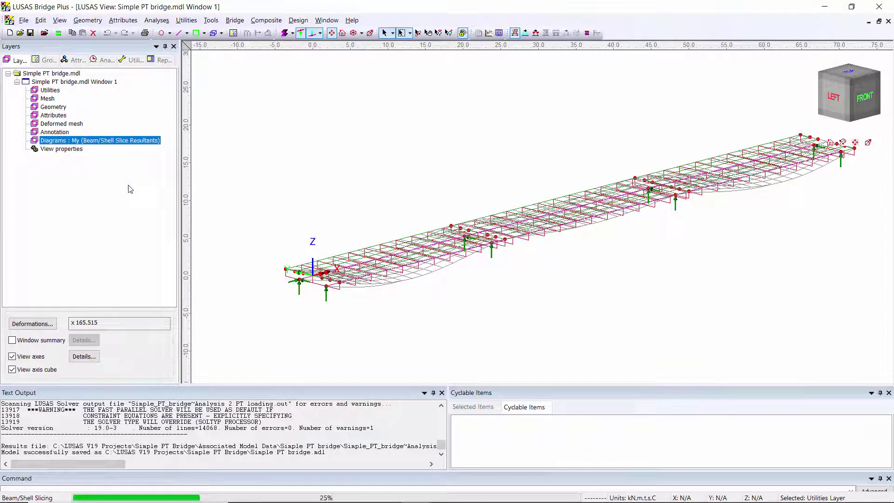
double_click(130, 141)
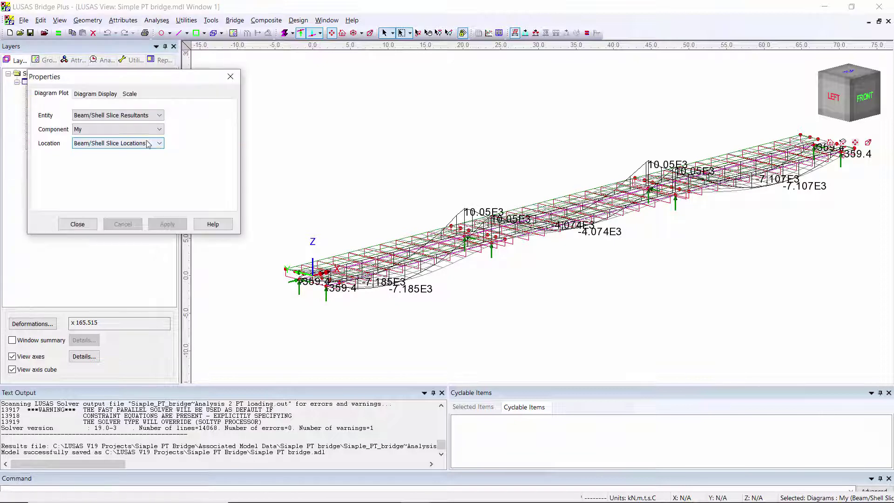
click(141, 128)
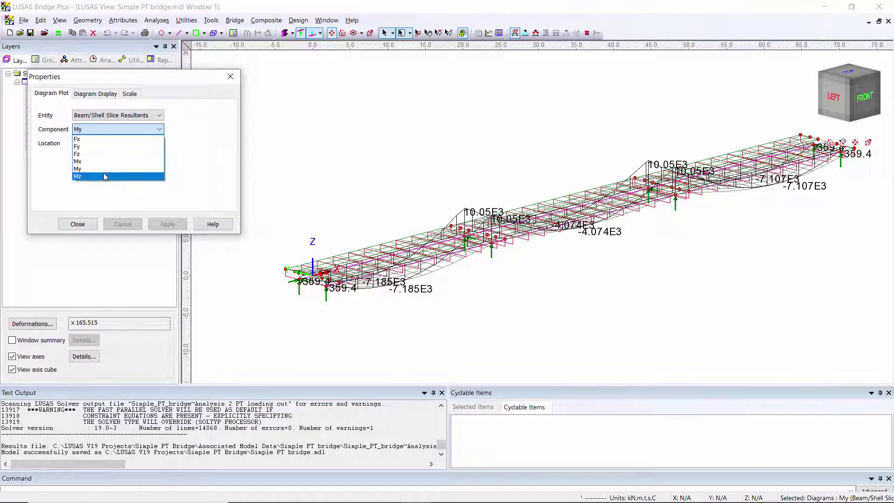
click(106, 173)
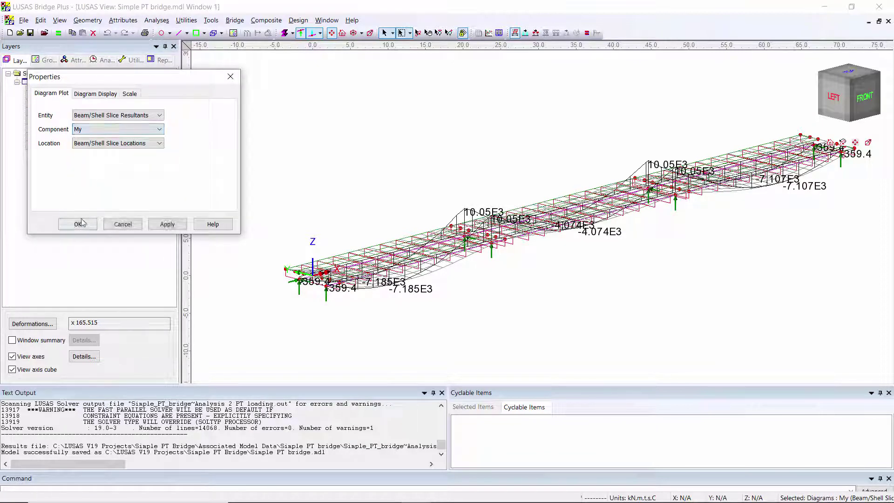
click(82, 224)
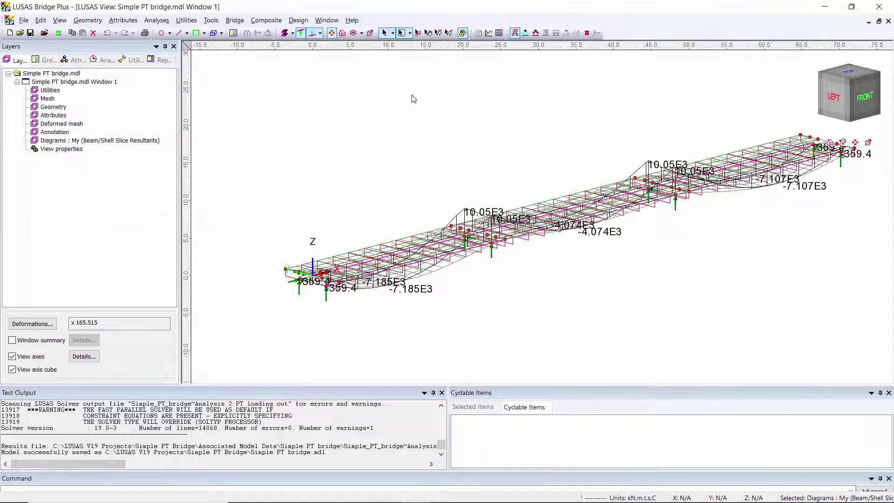
click(418, 33)
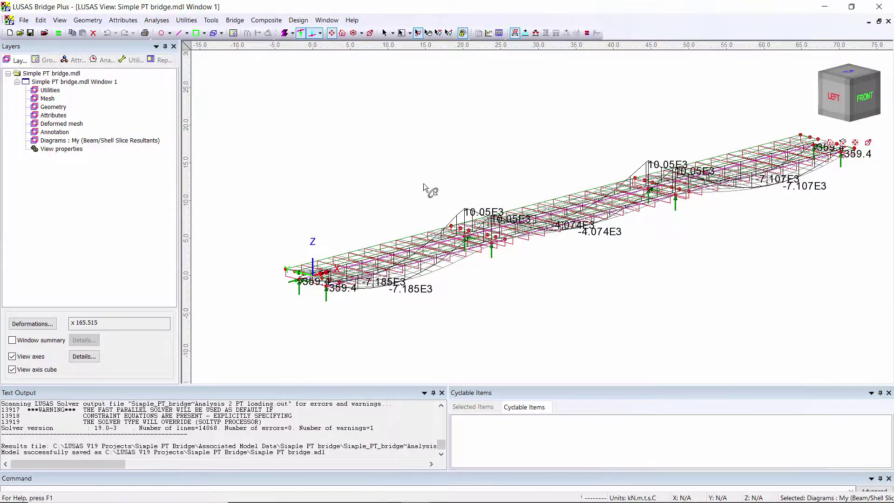
drag(423, 183, 447, 209)
Set PT right rib, PT left rib, then Long term active to compare their My diagrams
click(104, 59)
right_click(78, 166)
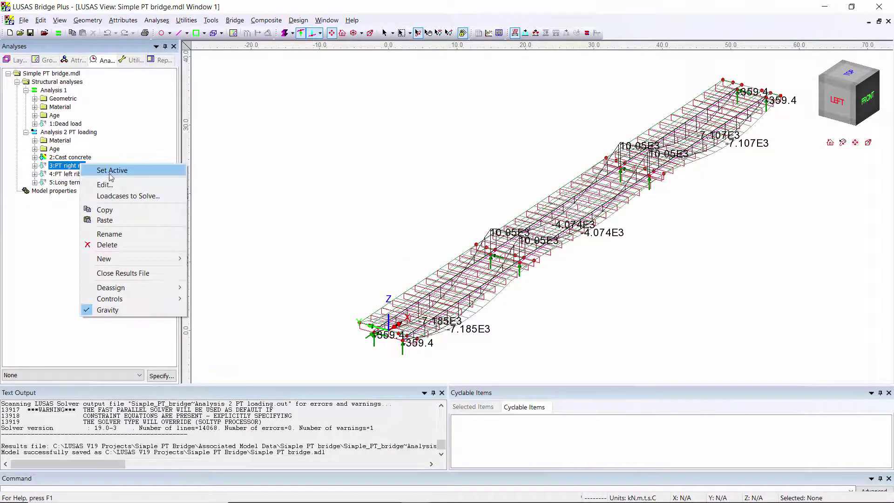
click(110, 172)
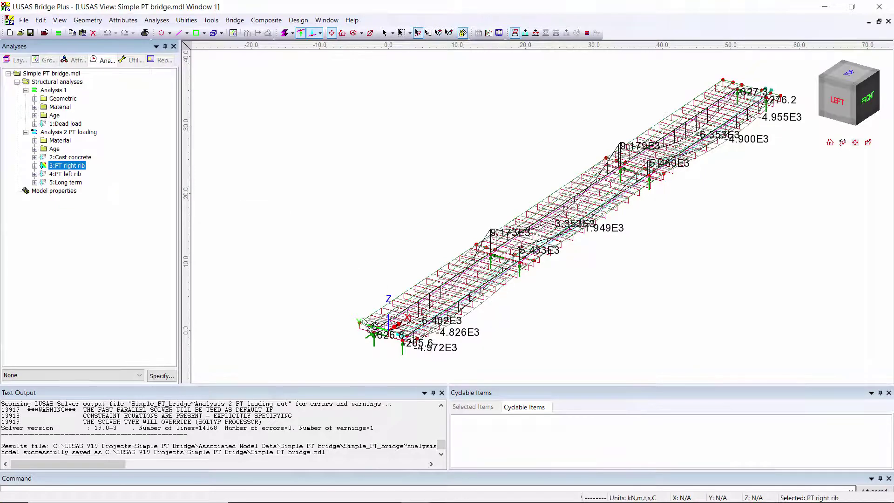
right_click(53, 174)
click(81, 183)
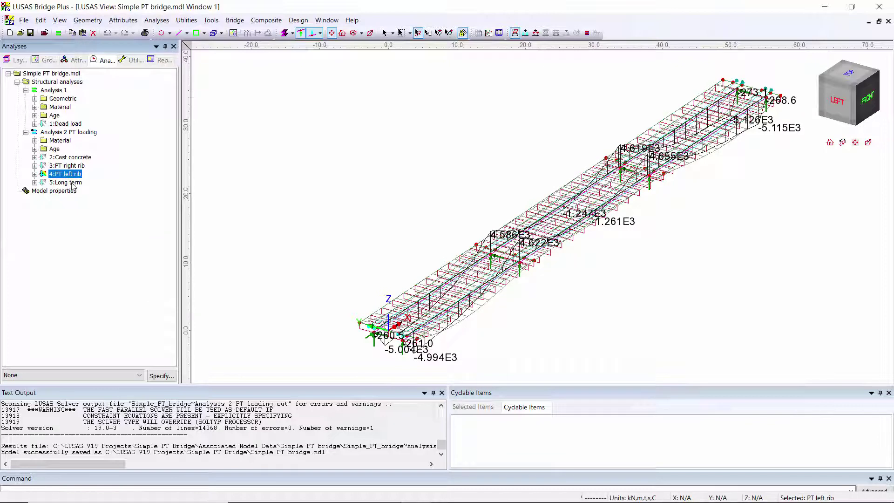
right_click(74, 184)
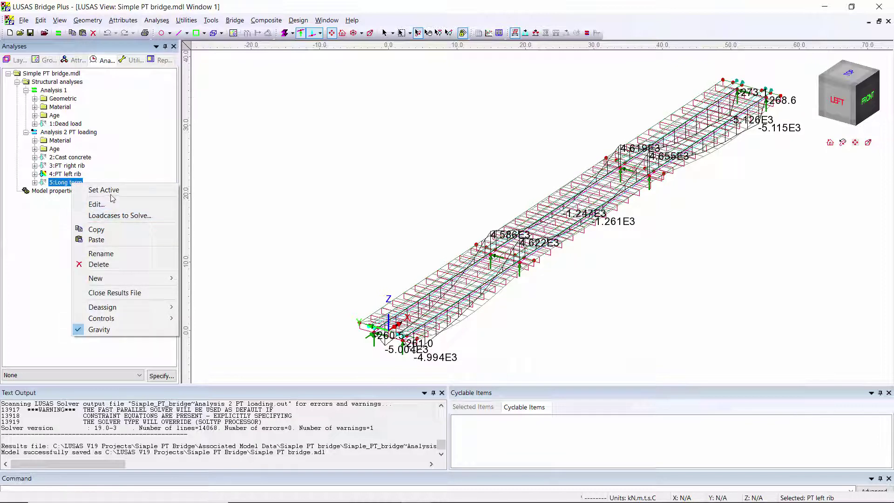
click(112, 191)
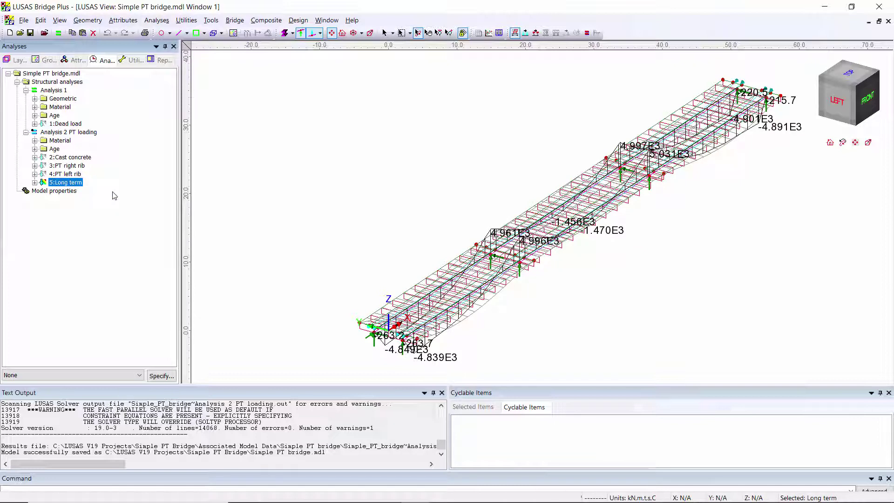